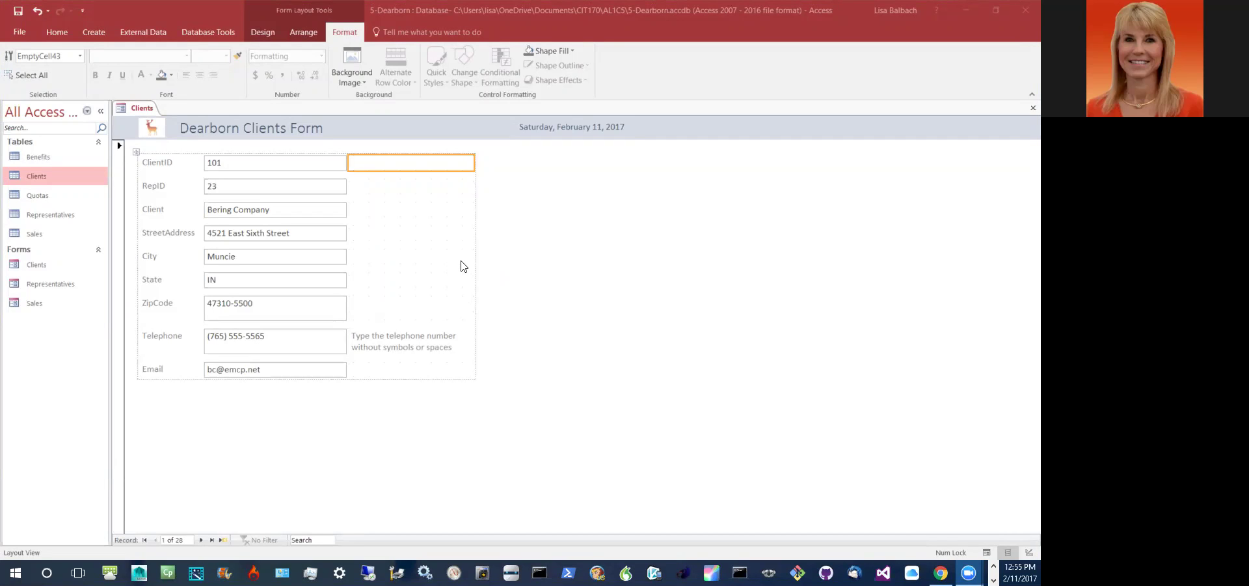
click(259, 35)
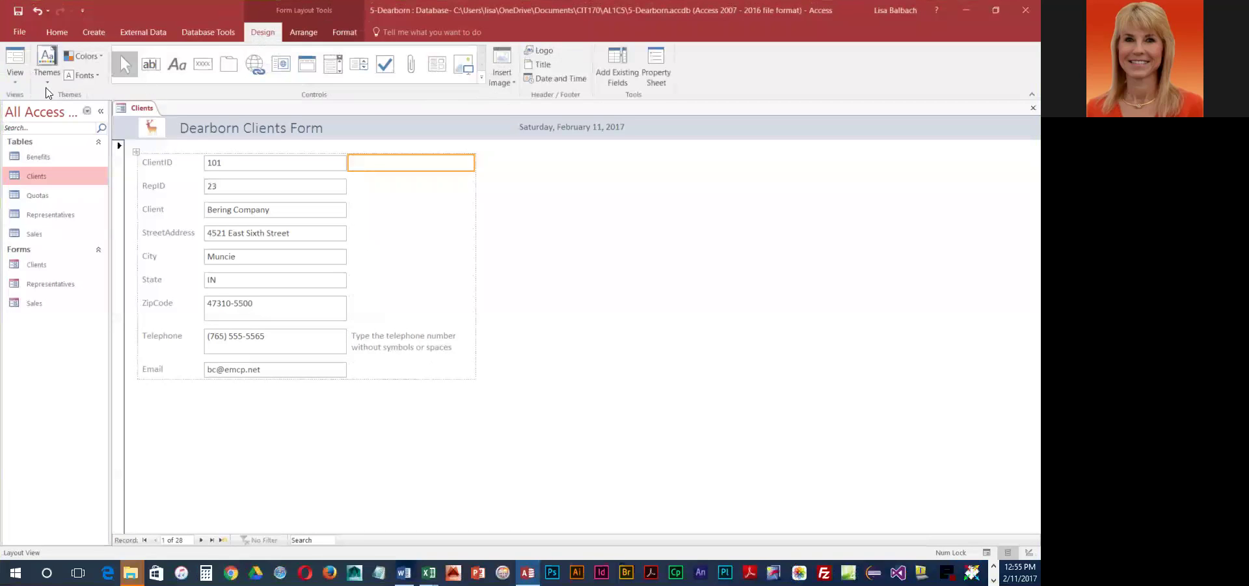
click(15, 78)
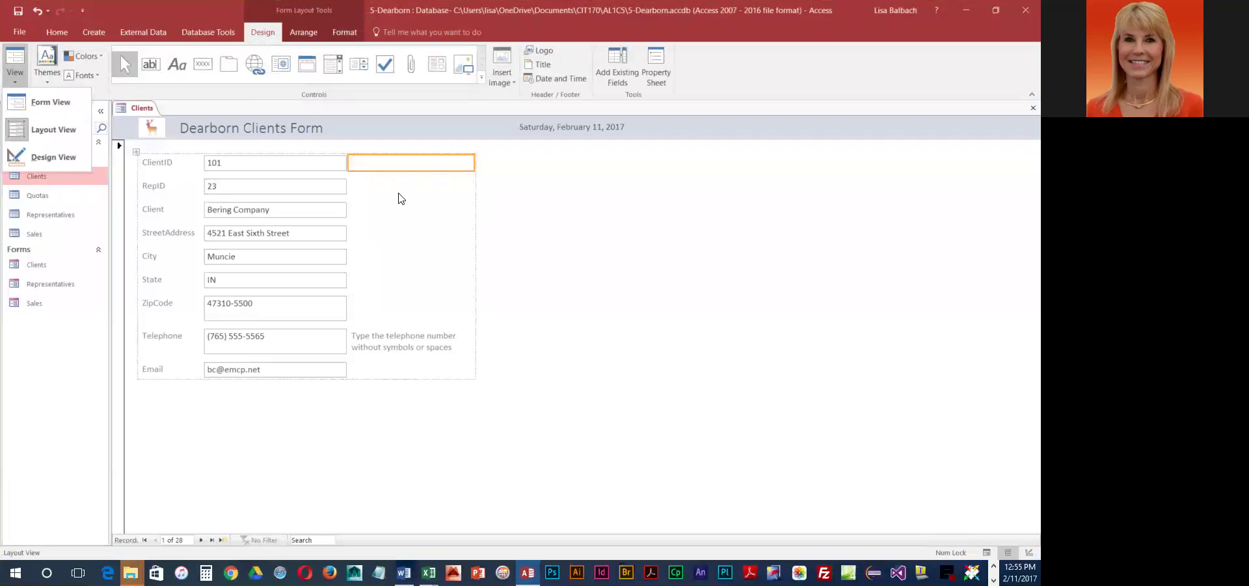
click(407, 169)
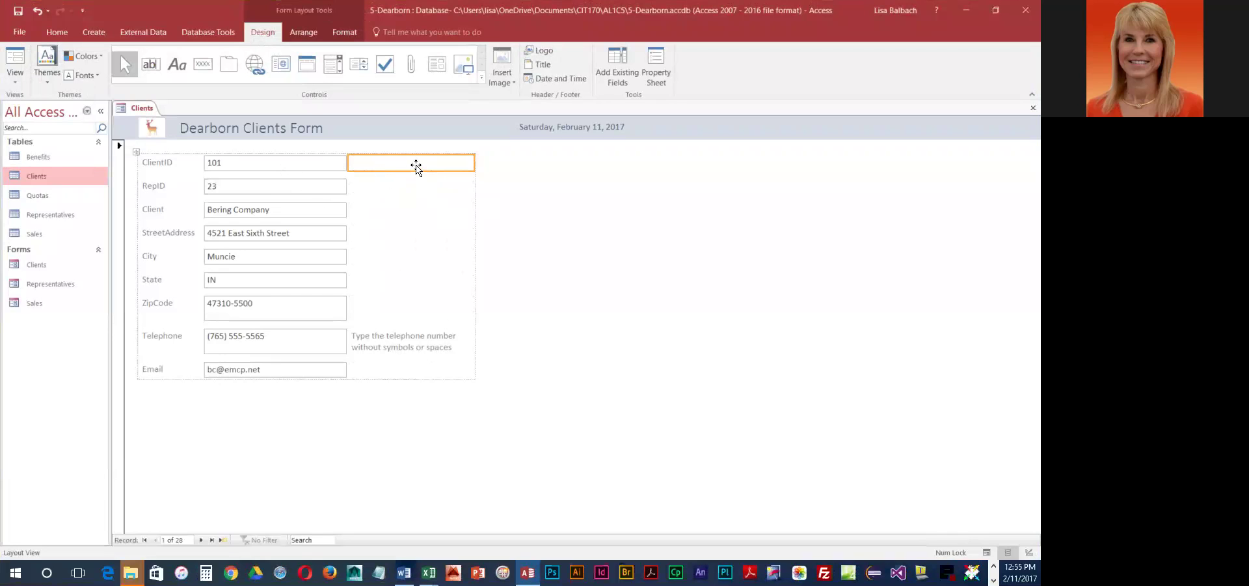
Step: Merge the five empty layout cells beside the ClientID, RepID, Client, StreetAddress and City fields into one cell
click(418, 164)
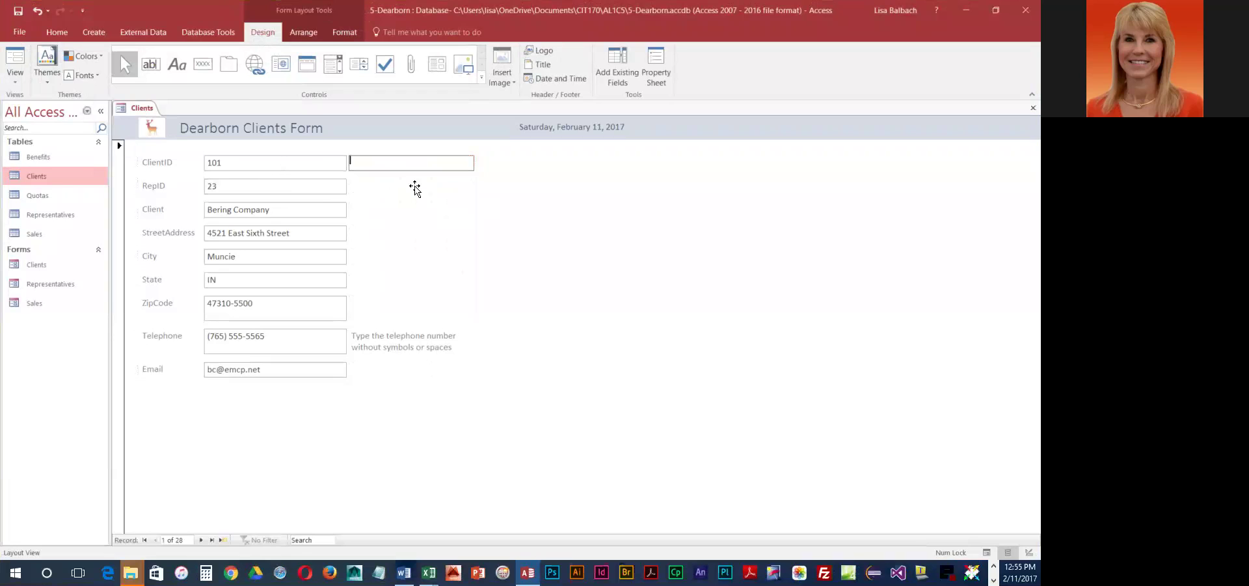
shift+click(415, 189)
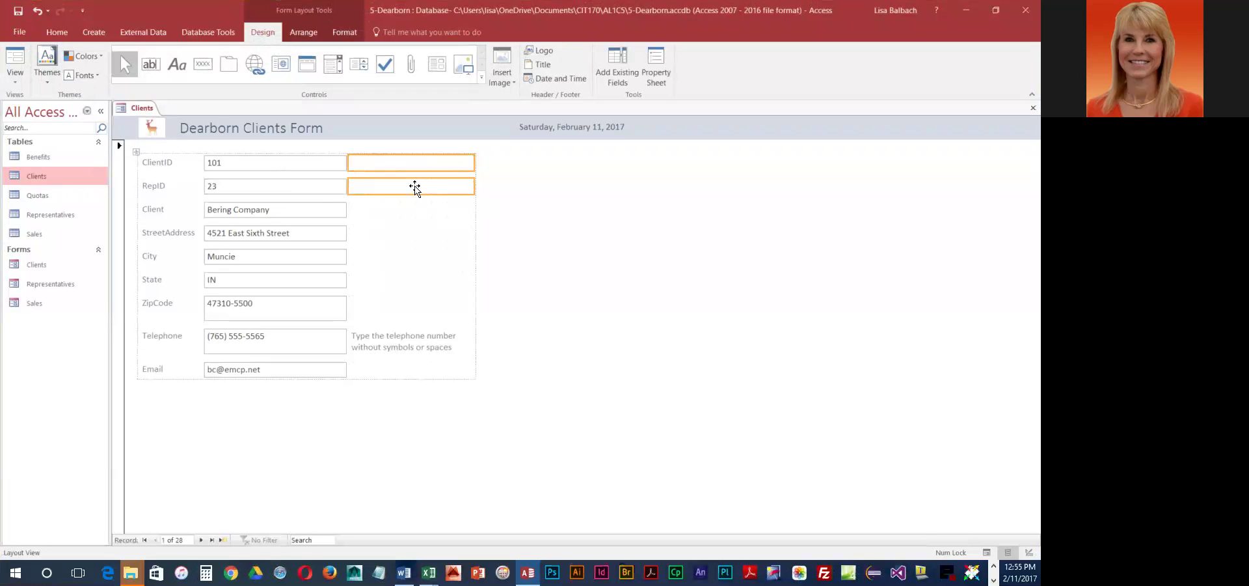
shift+click(400, 211)
shift+click(396, 233)
shift+click(395, 257)
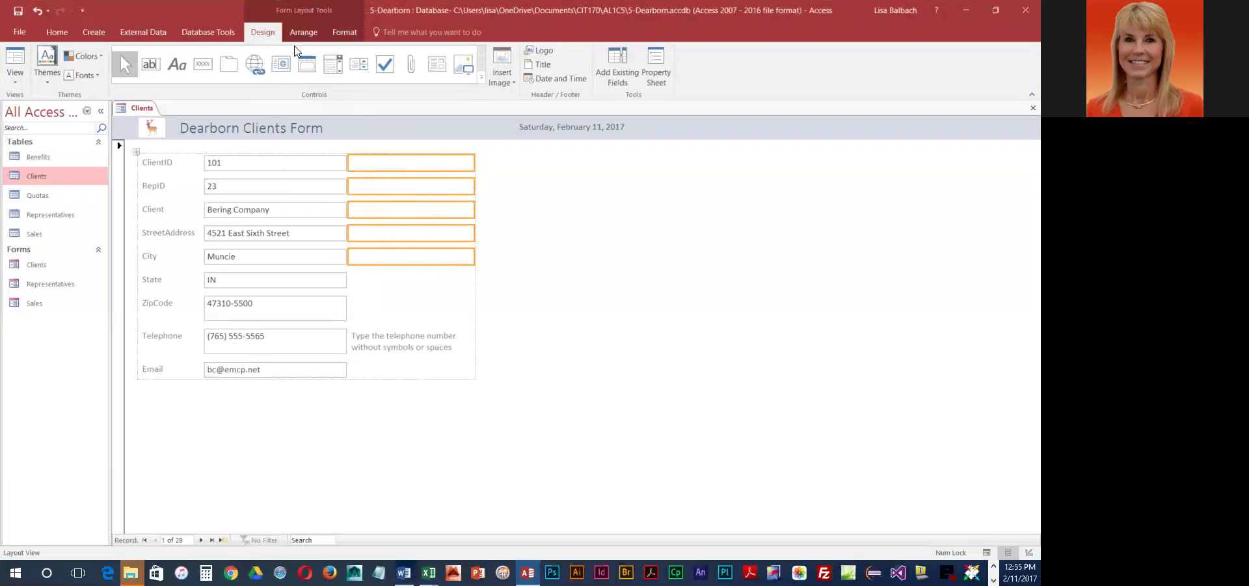
click(312, 37)
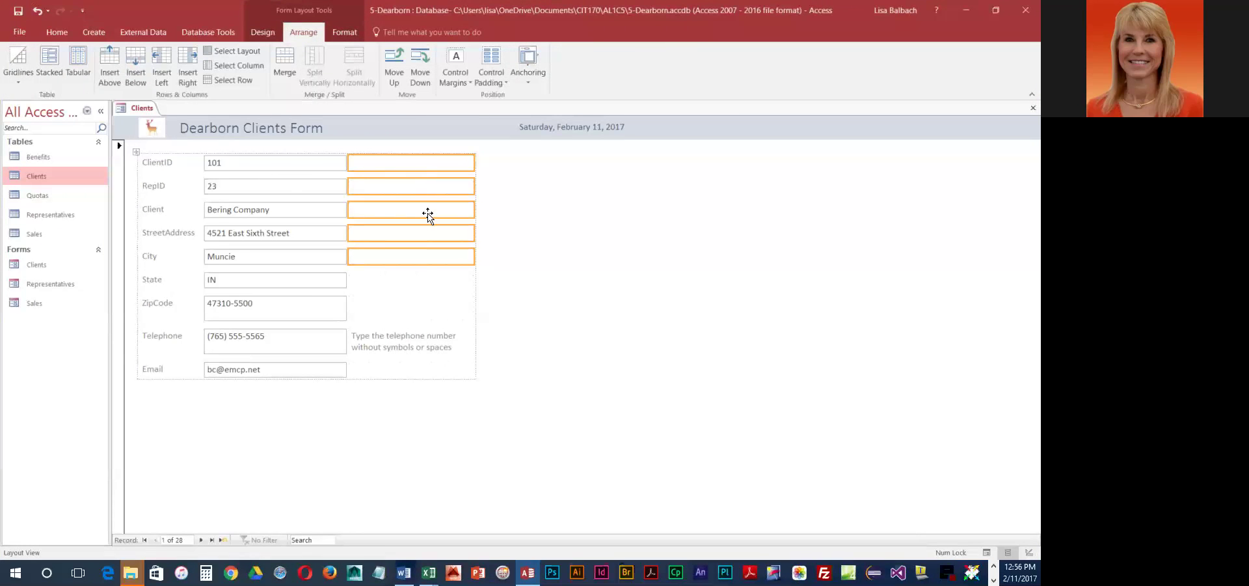
click(289, 60)
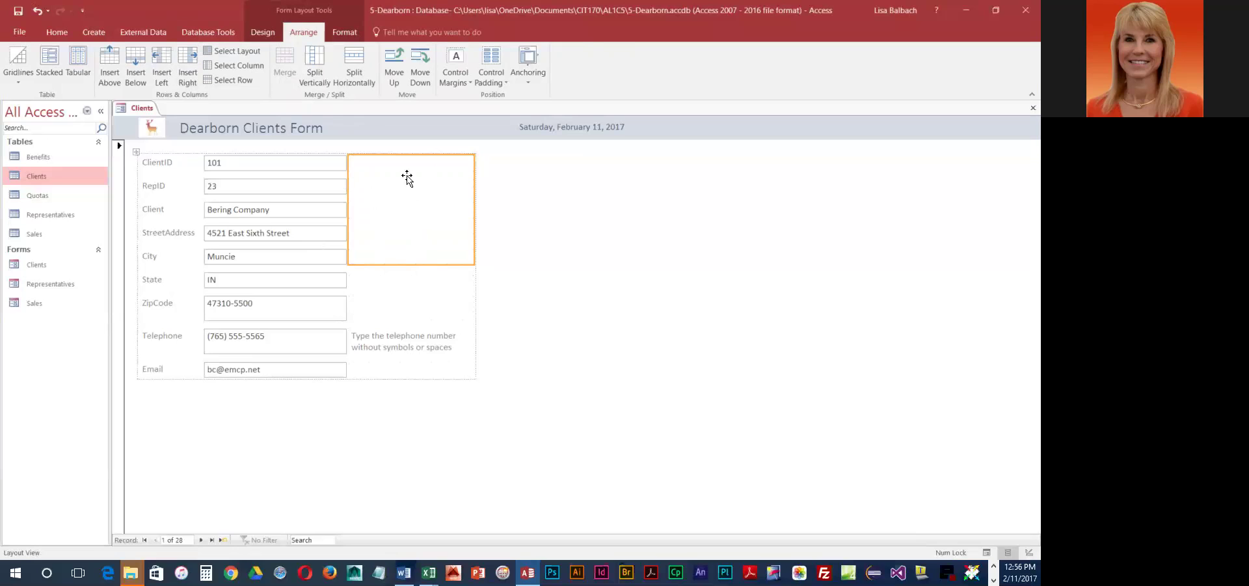
Step: Insert the picture Dearborn.jpg into the merged cell beside the client fields
click(269, 32)
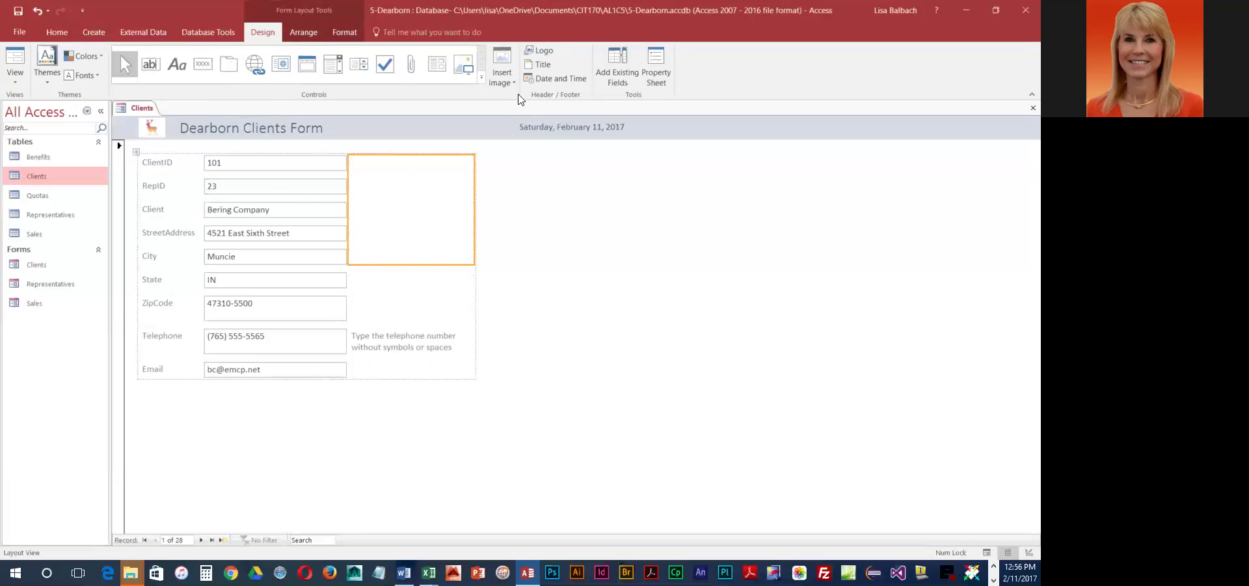
click(504, 72)
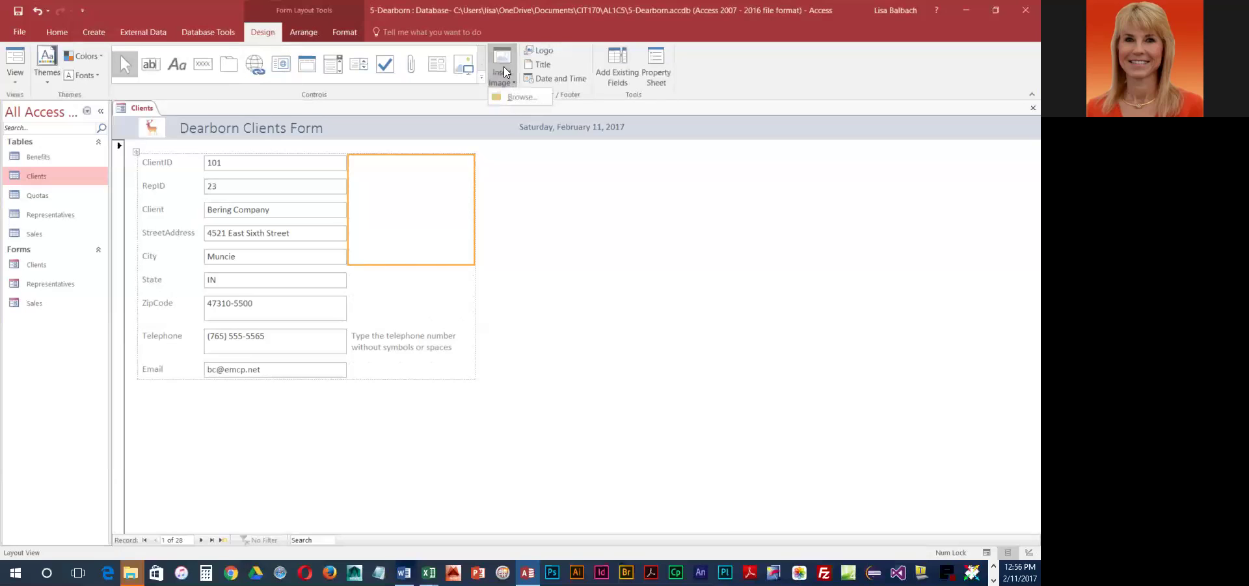
click(511, 102)
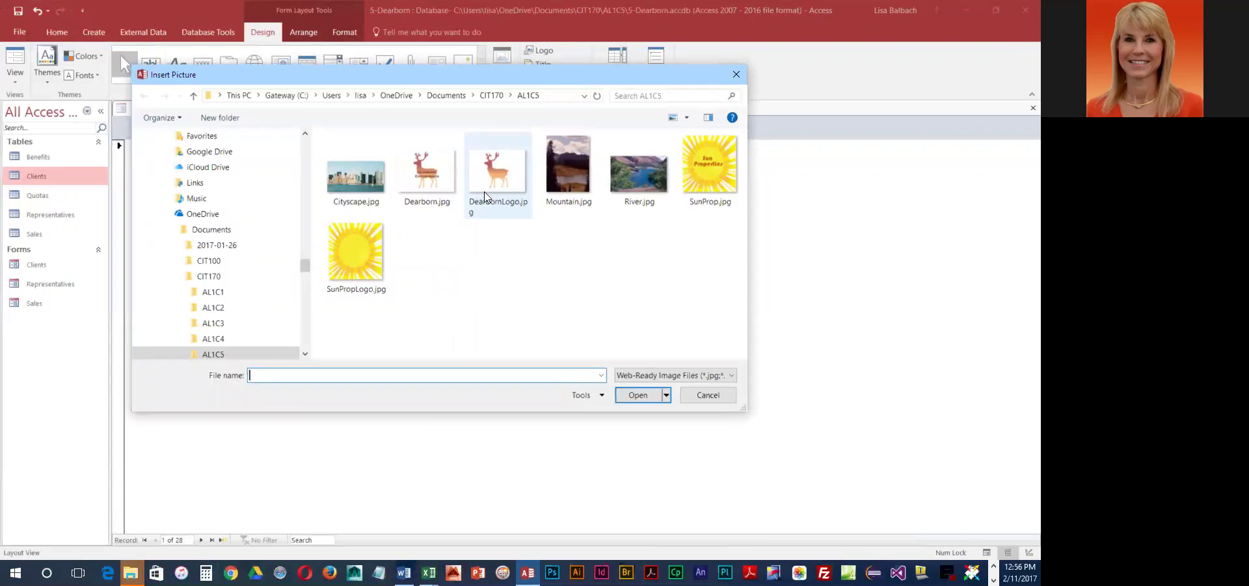
click(439, 171)
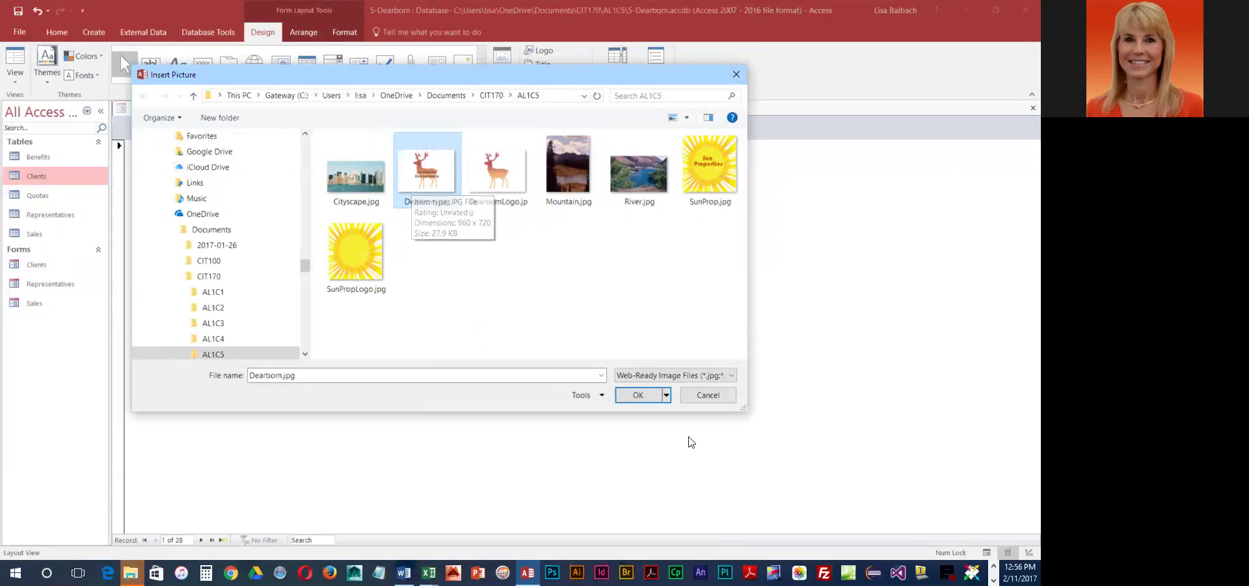
click(637, 394)
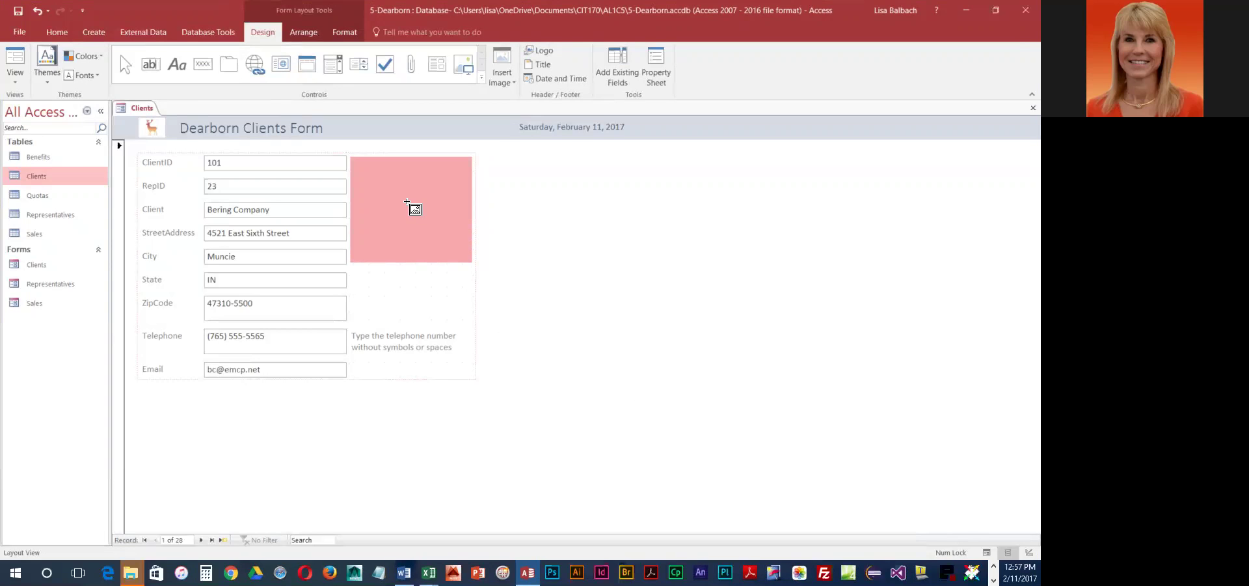
click(407, 202)
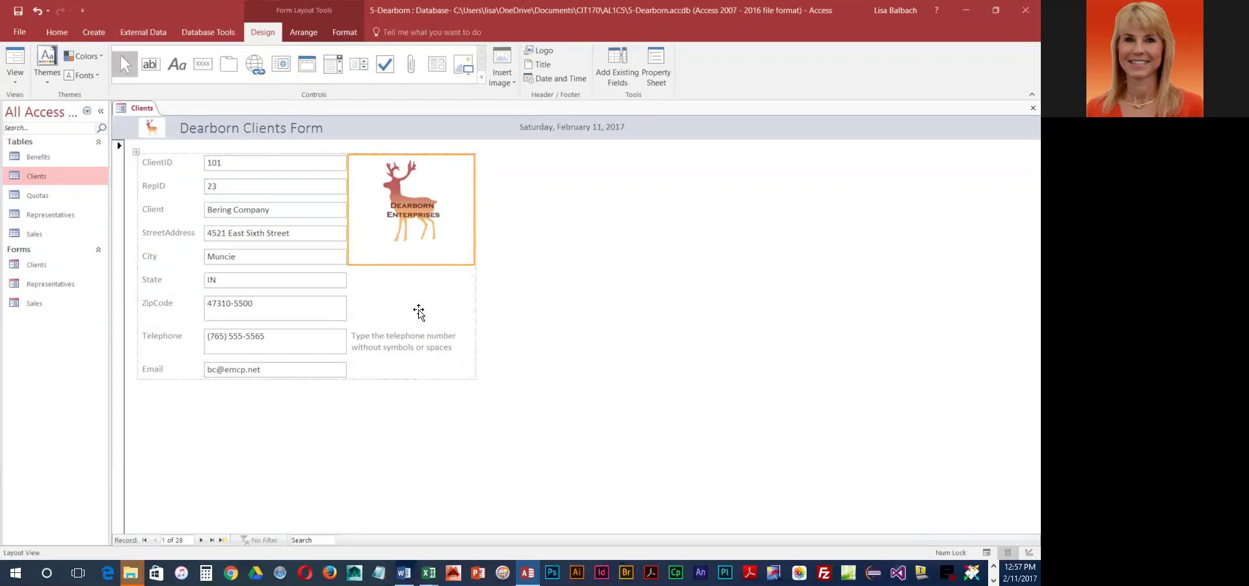
Step: Select the entire Telephone row, including its instruction label, and move it below the Email row
click(389, 281)
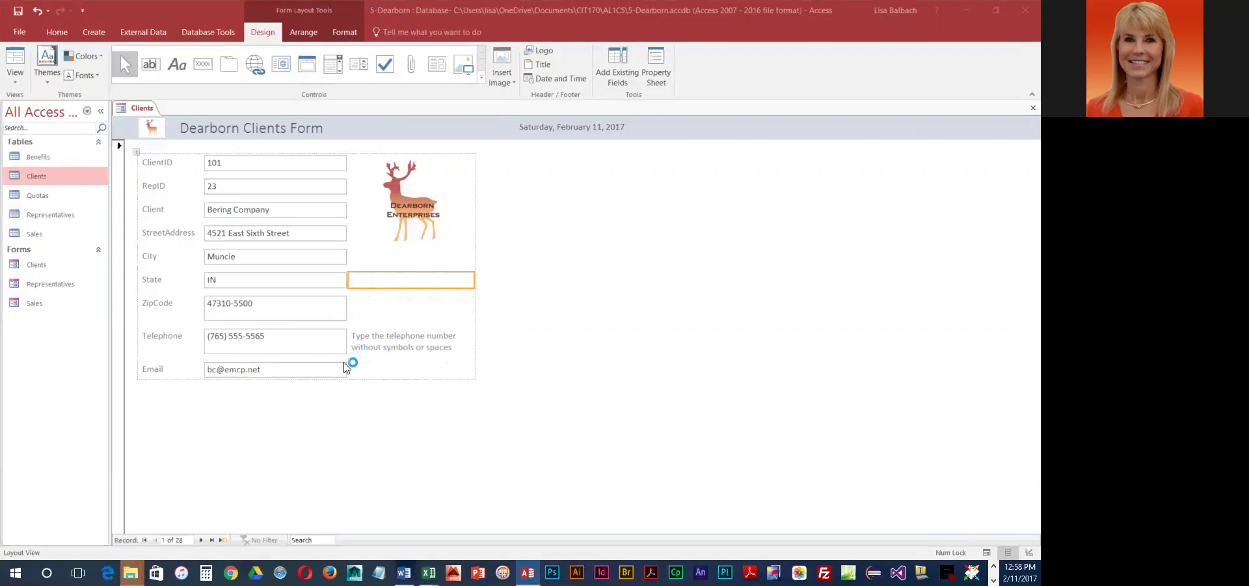
click(393, 339)
click(297, 346)
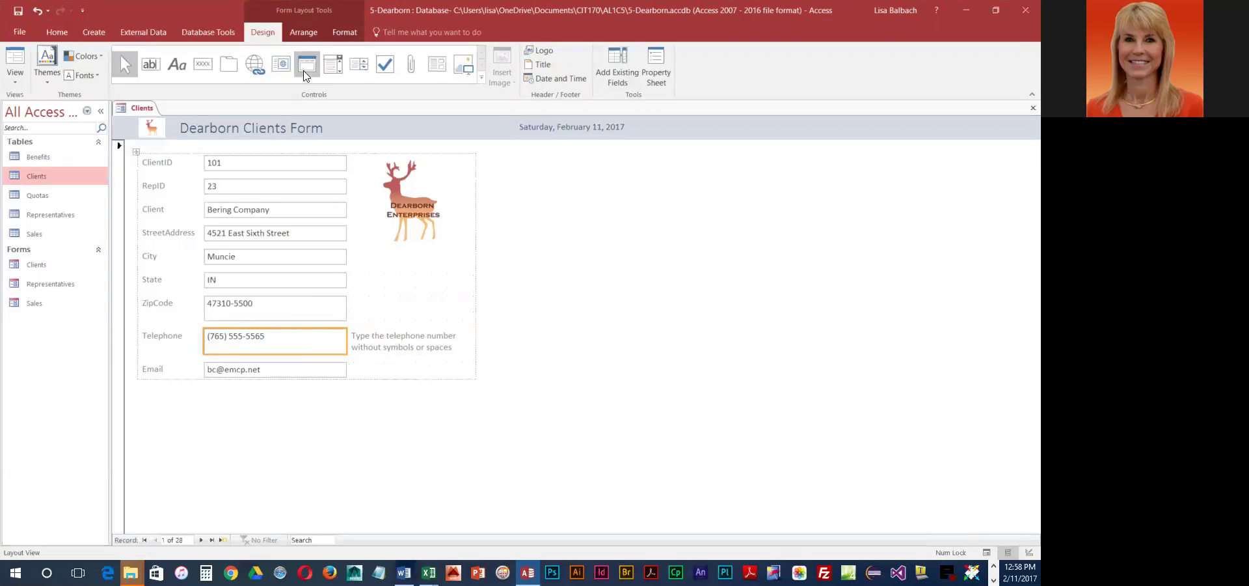
click(309, 32)
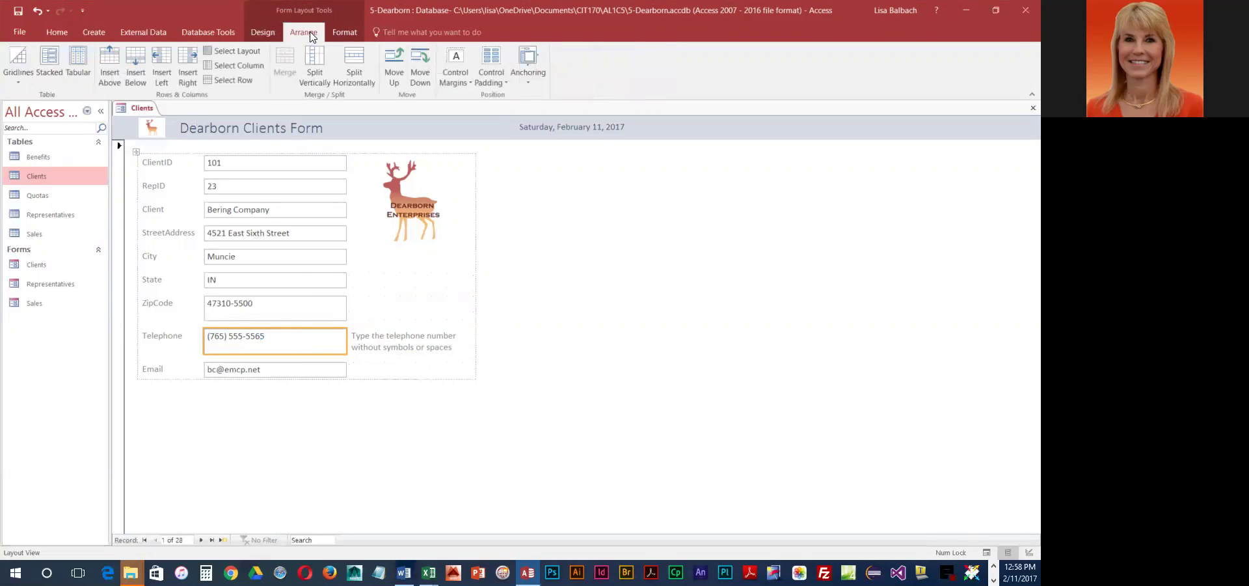
click(223, 75)
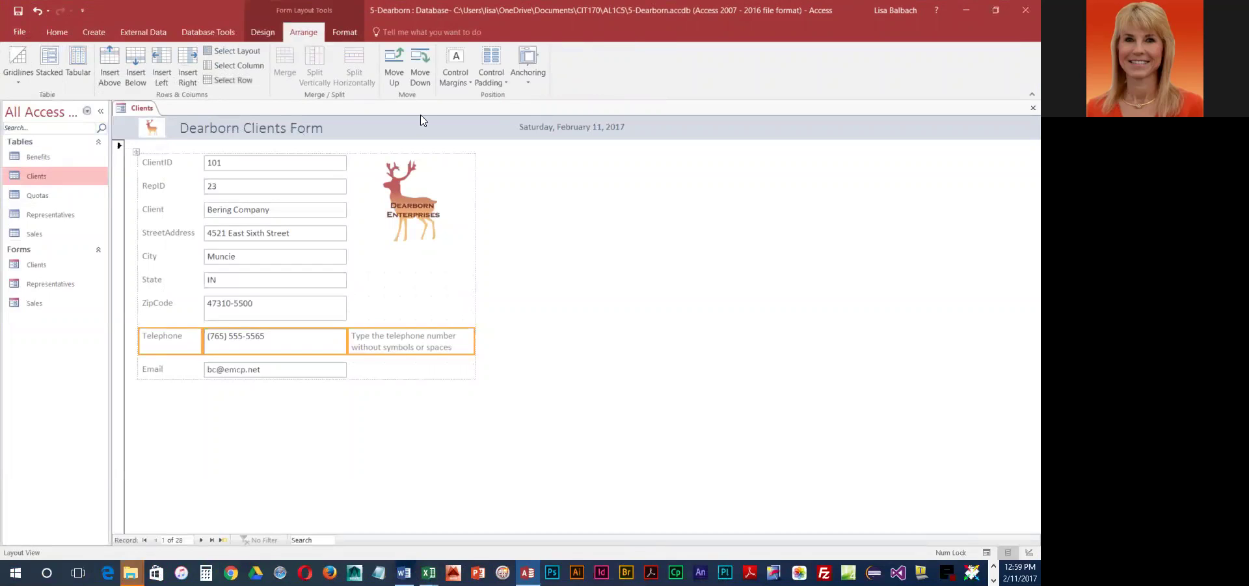
click(419, 77)
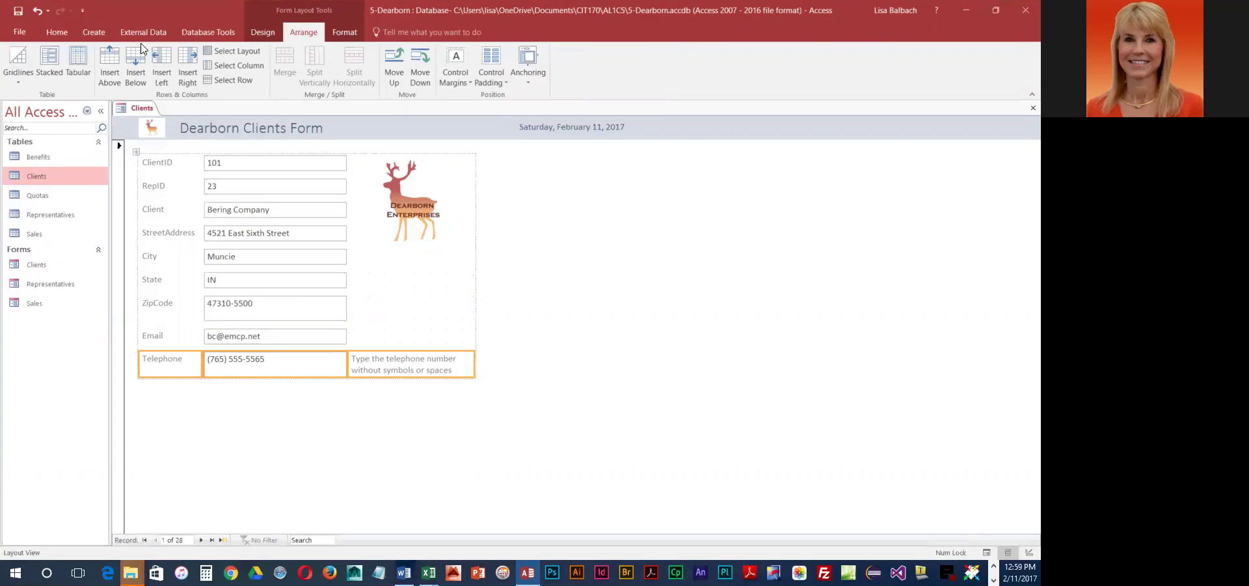
click(595, 130)
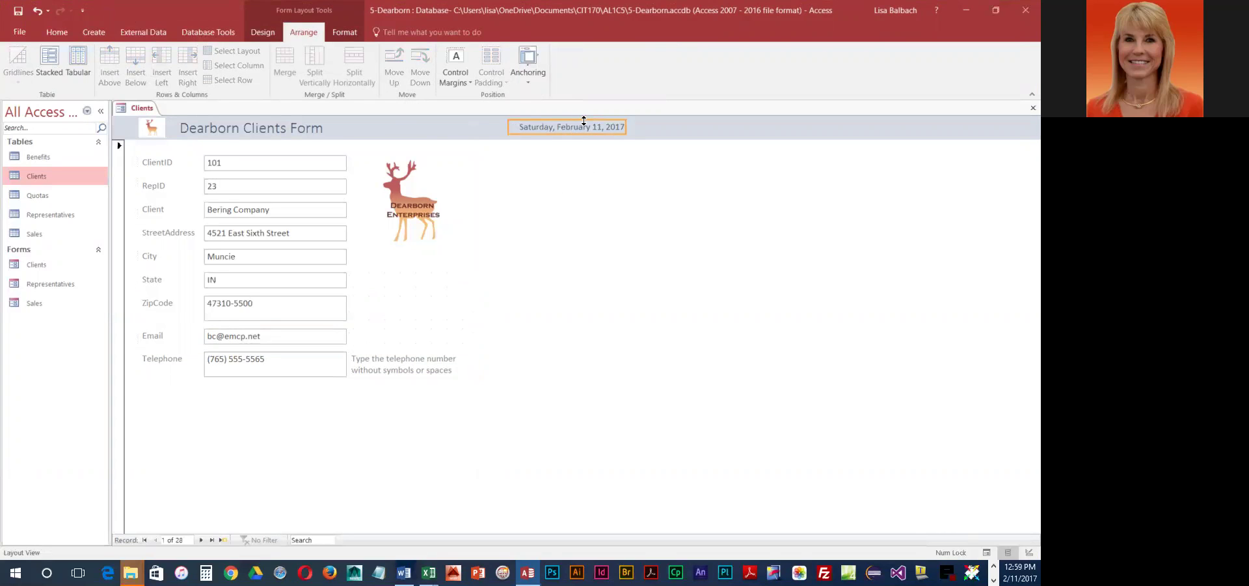
drag(577, 129, 439, 125)
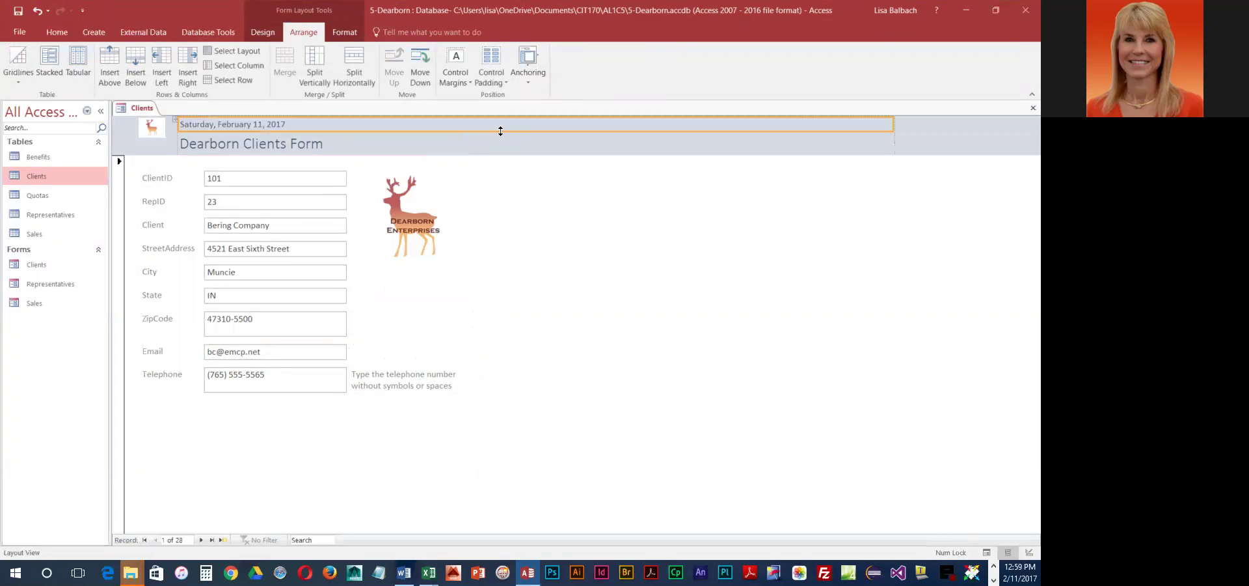
key(ctrl+z)
Step: Move the header date closer to the form title, above the Dearborn picture, and set its control margins to Narrow
drag(563, 129, 457, 128)
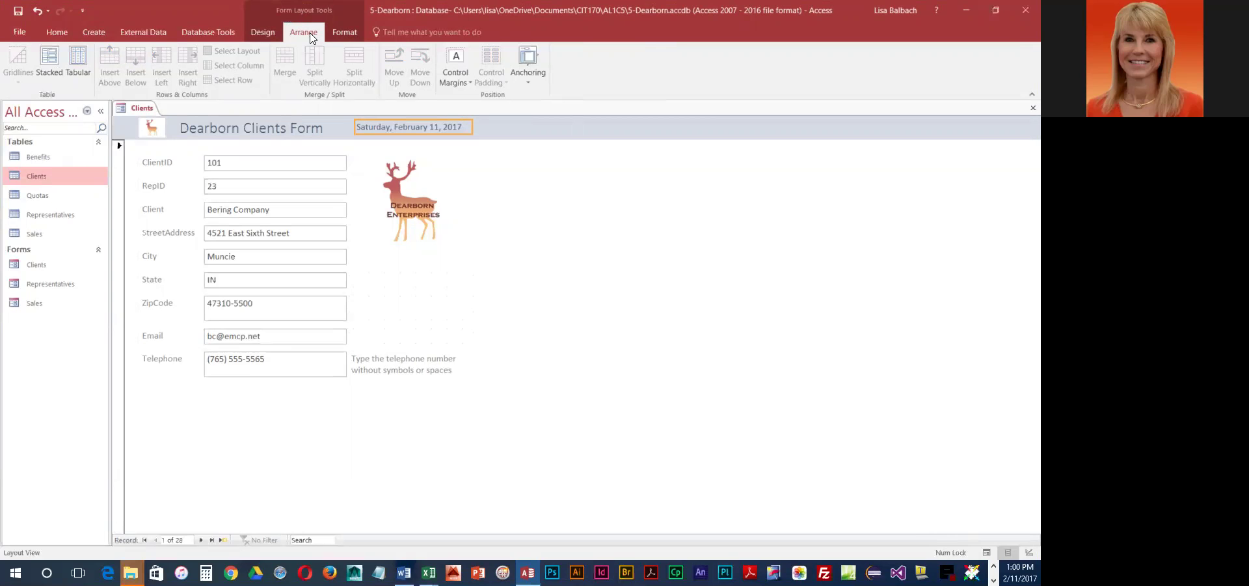
click(463, 87)
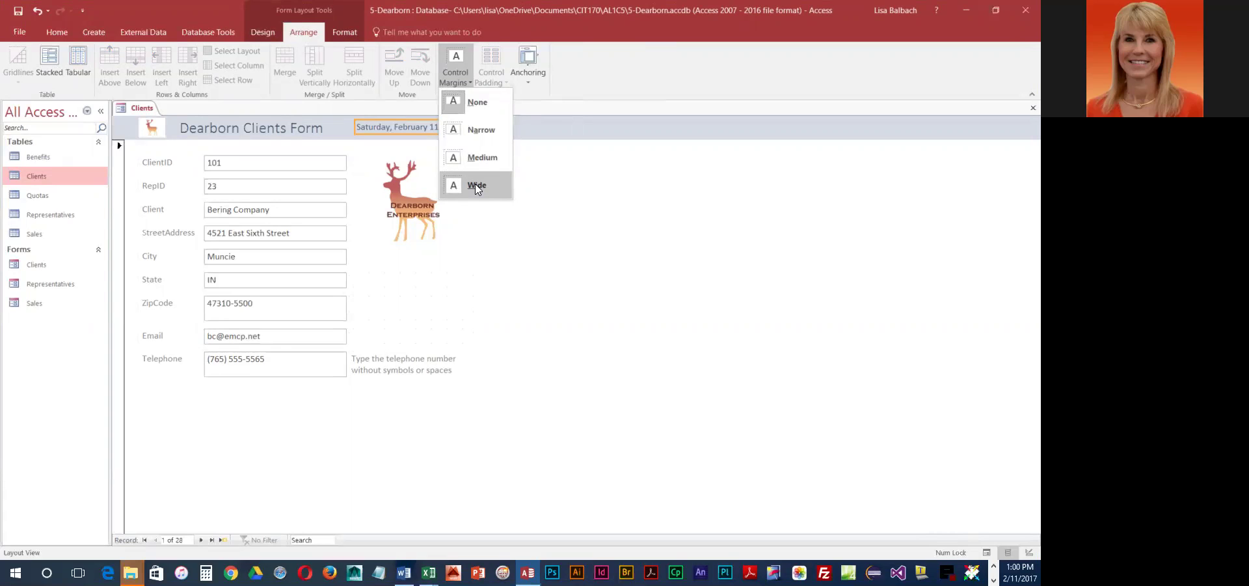
click(490, 130)
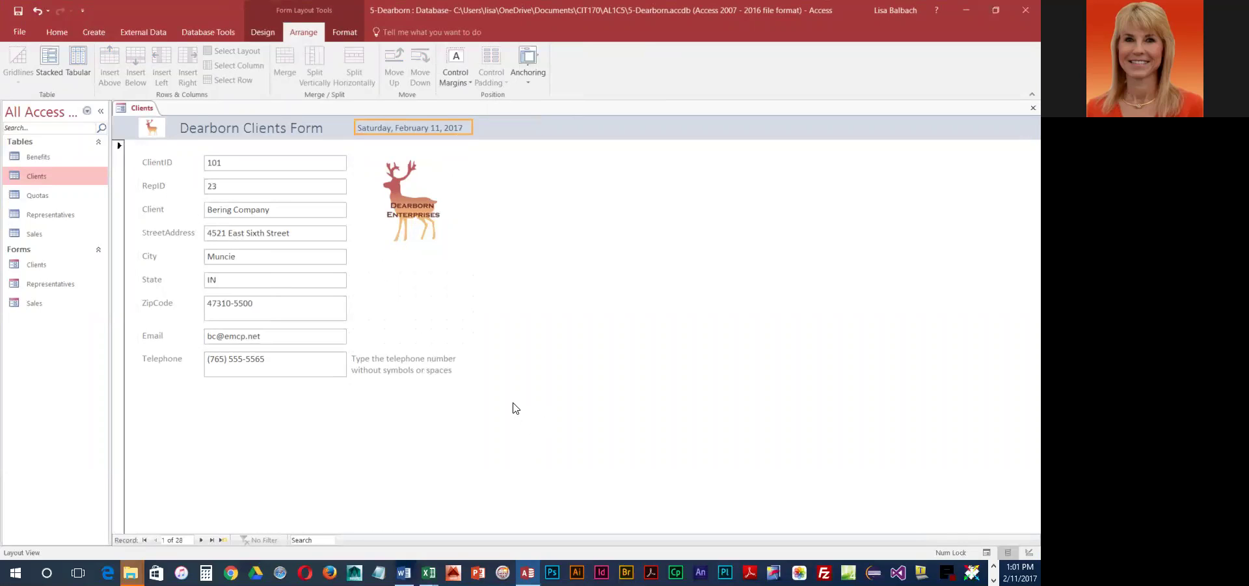
click(483, 416)
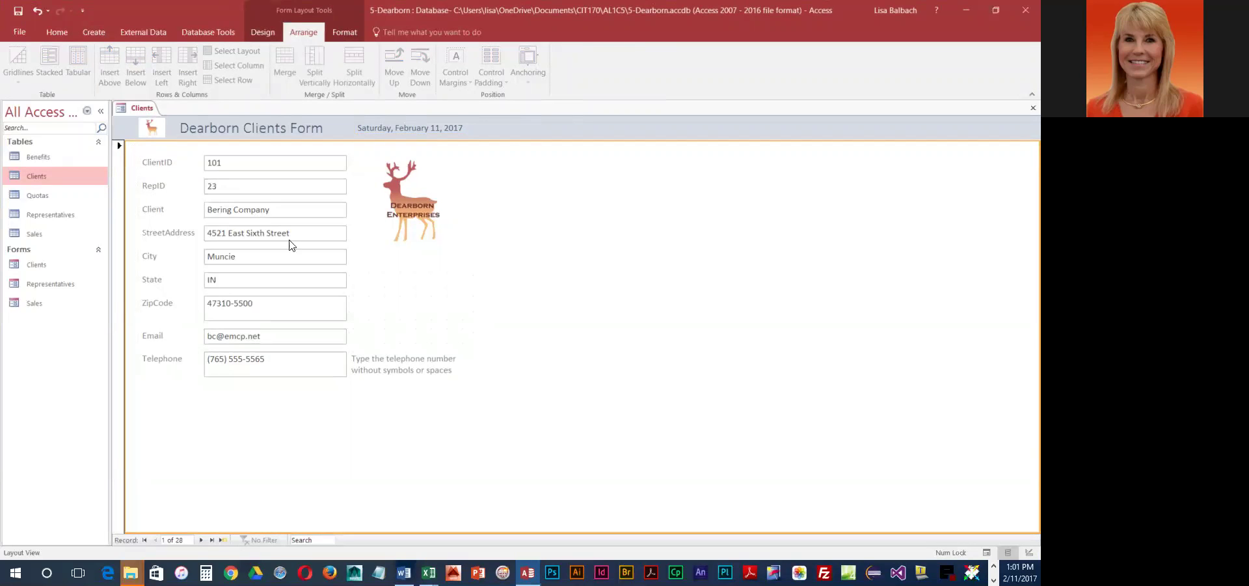
Step: Select all labels, fields, empty cells, the picture and the telephone instruction in the client form's layout
click(157, 162)
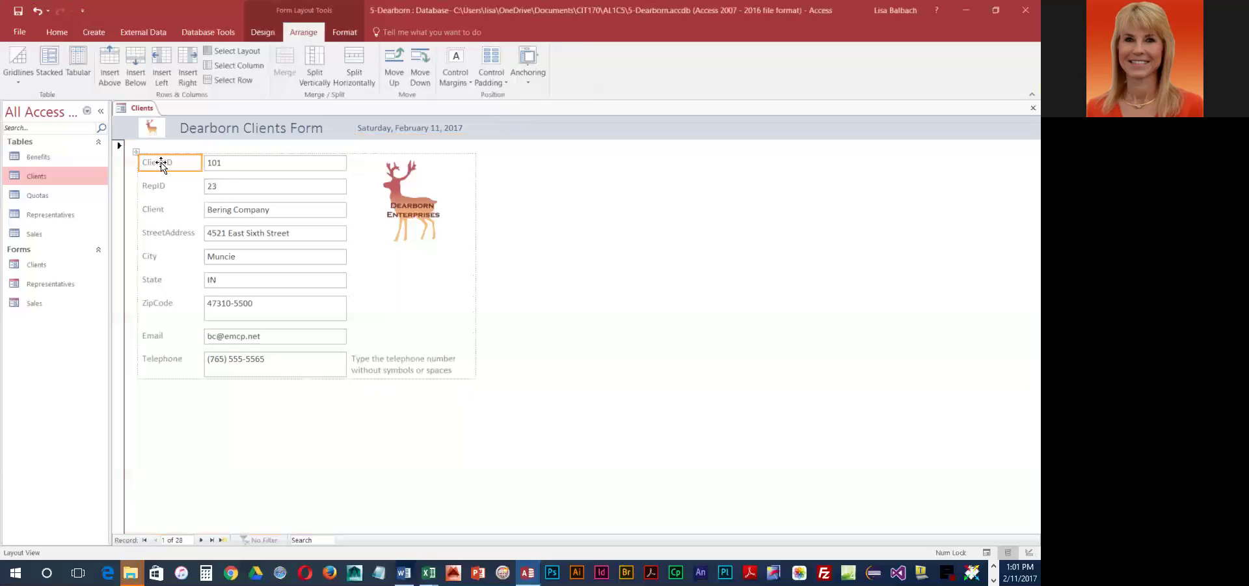
shift+click(246, 165)
shift+click(246, 188)
shift+click(164, 210)
shift+click(233, 215)
shift+click(189, 236)
shift+click(172, 254)
shift+click(245, 259)
shift+click(232, 301)
shift+click(173, 339)
shift+click(234, 339)
shift+click(235, 367)
shift+click(172, 369)
shift+click(405, 217)
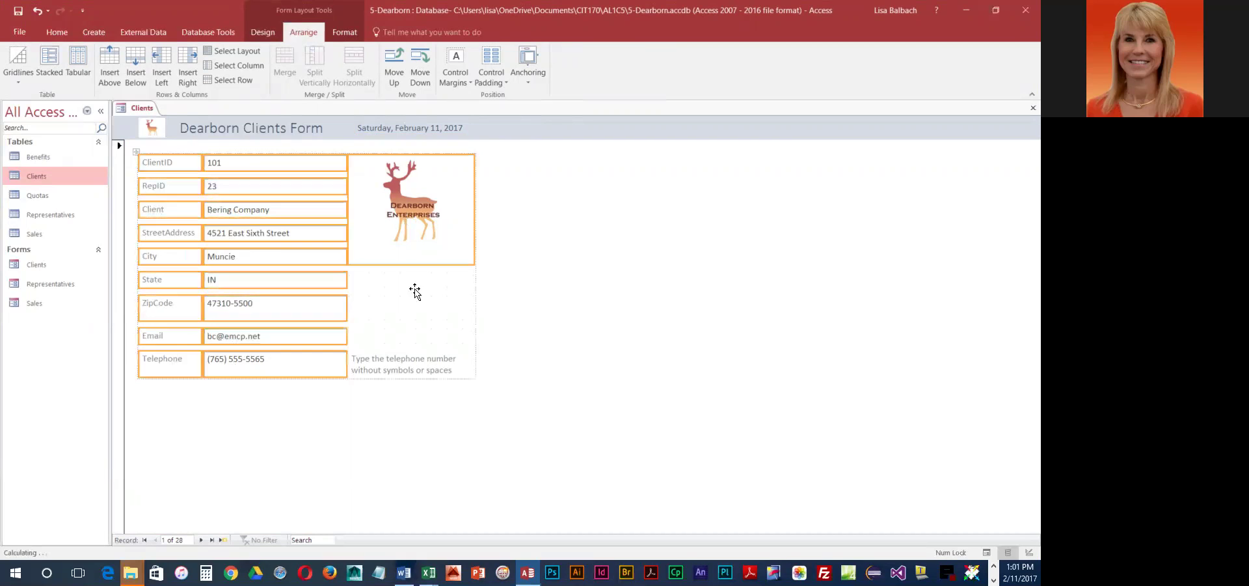
shift+click(413, 361)
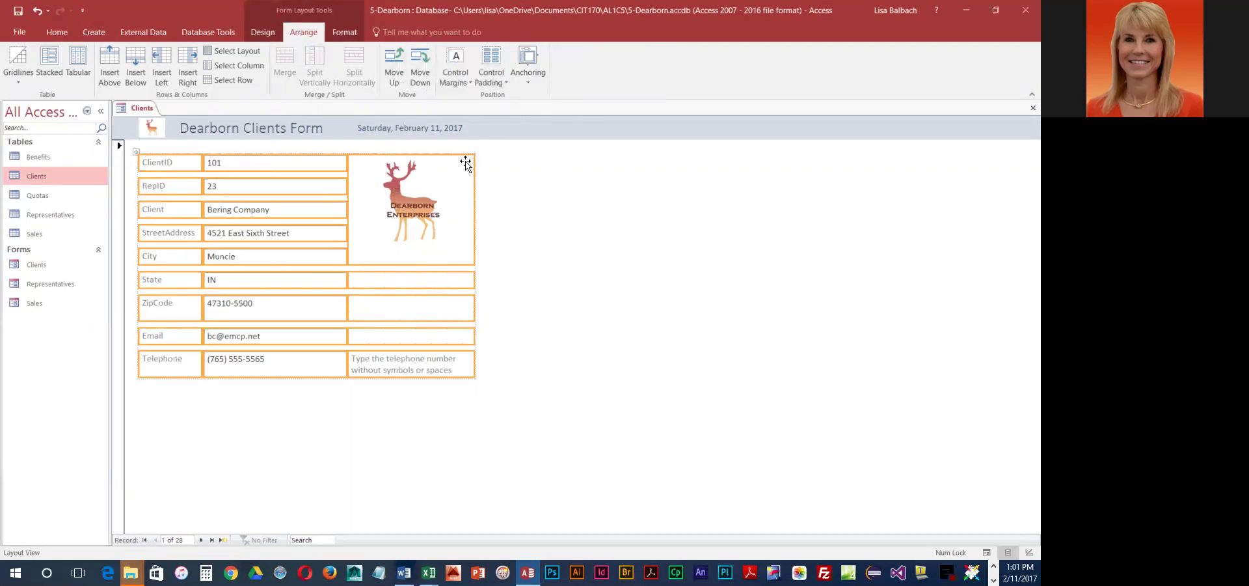
Step: Try the None, Narrow and Medium control padding options in turn on the selected layout controls
click(494, 81)
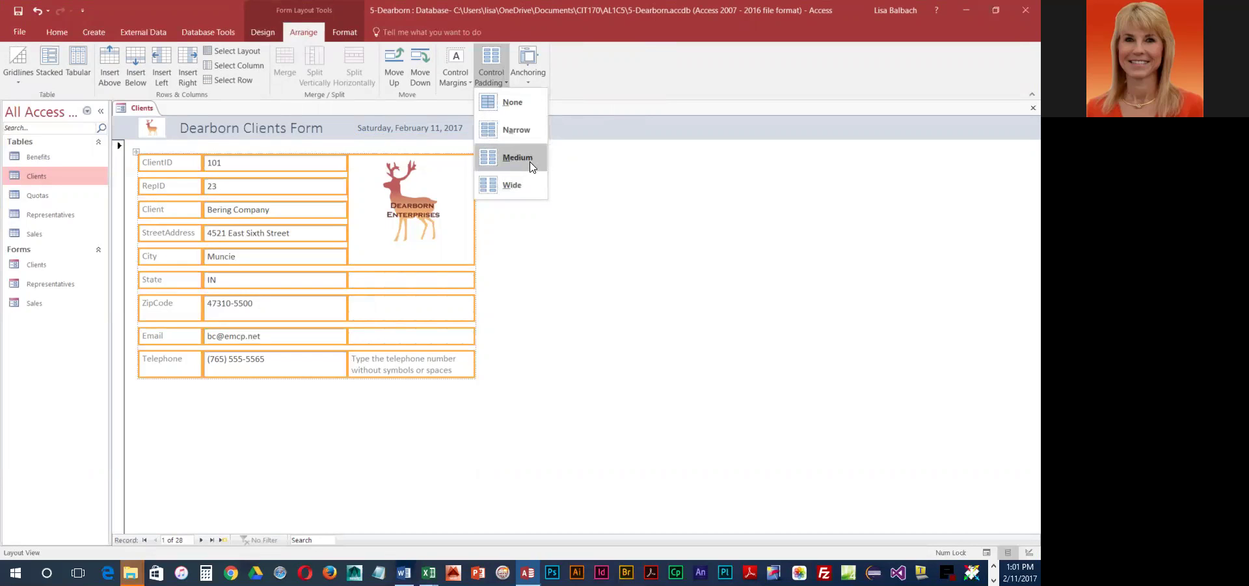
click(504, 102)
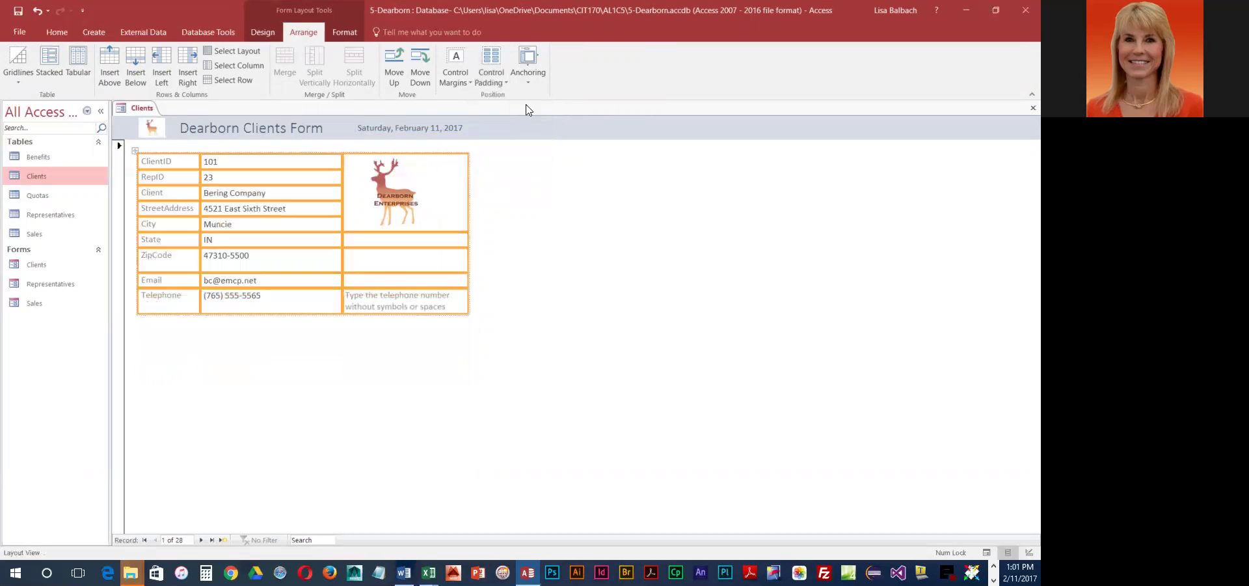
click(492, 80)
click(493, 129)
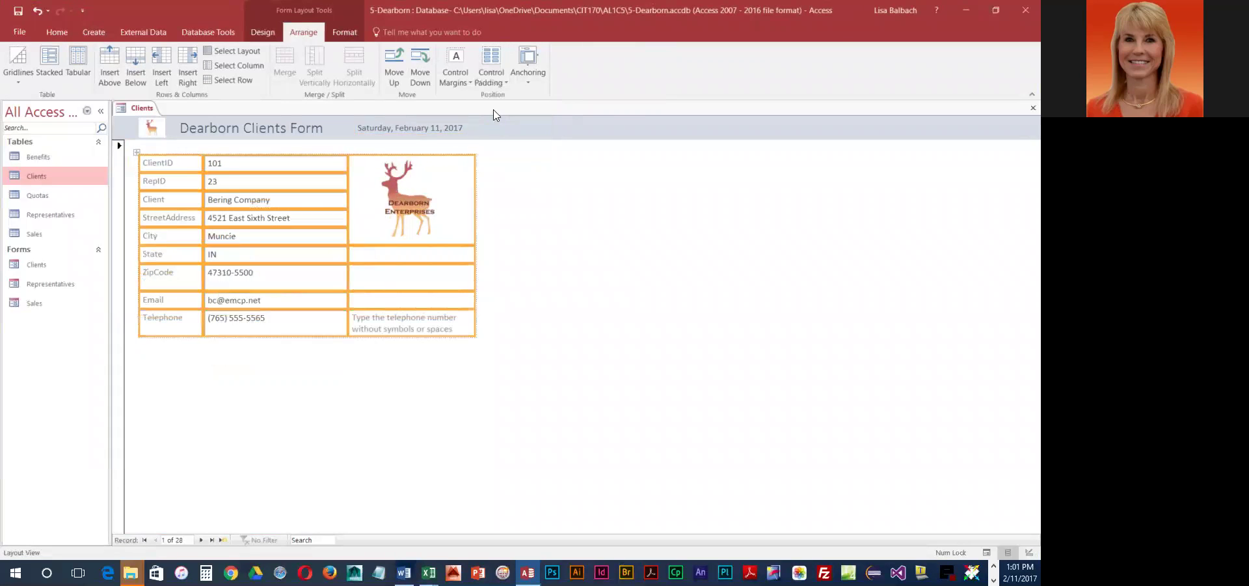
click(496, 83)
click(496, 159)
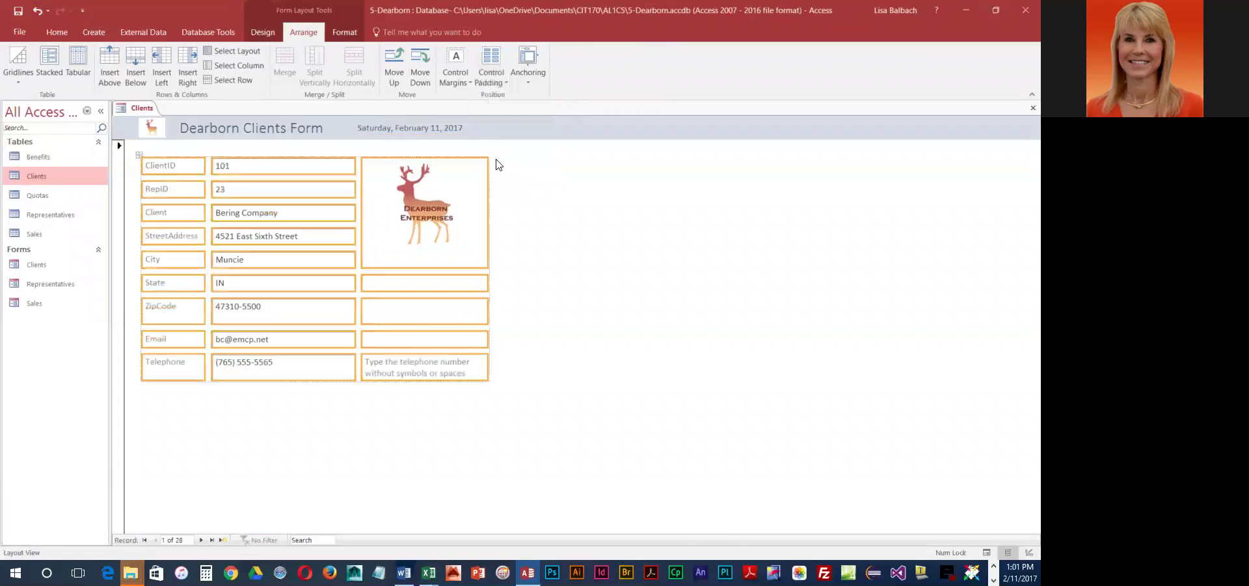
Step: Set the control padding of all selected layout controls to Wide
click(494, 84)
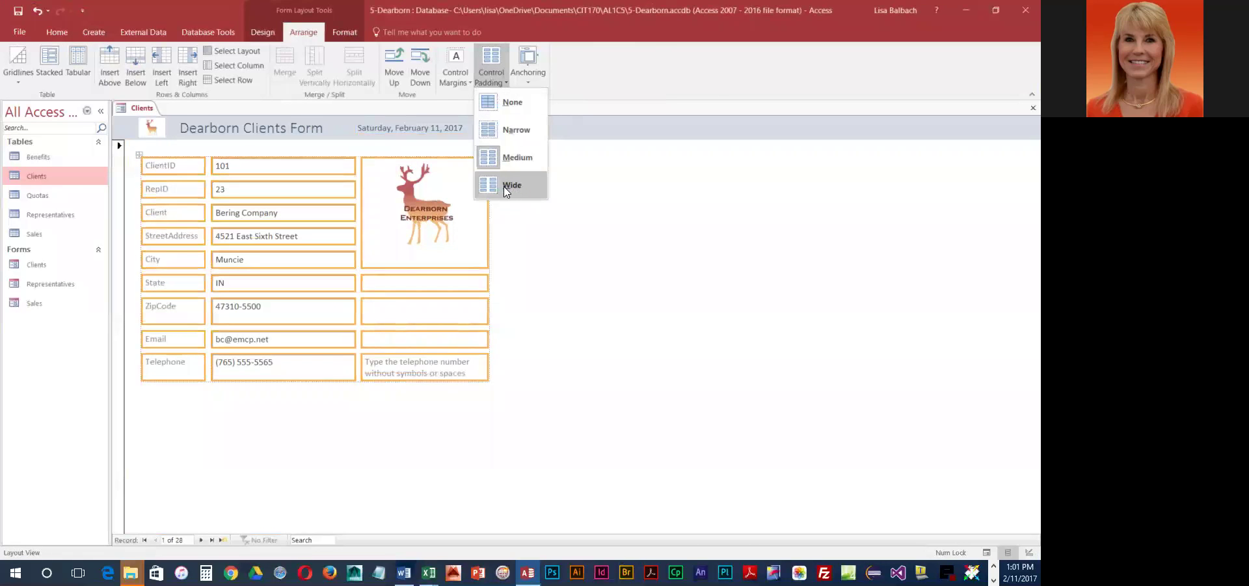
click(505, 186)
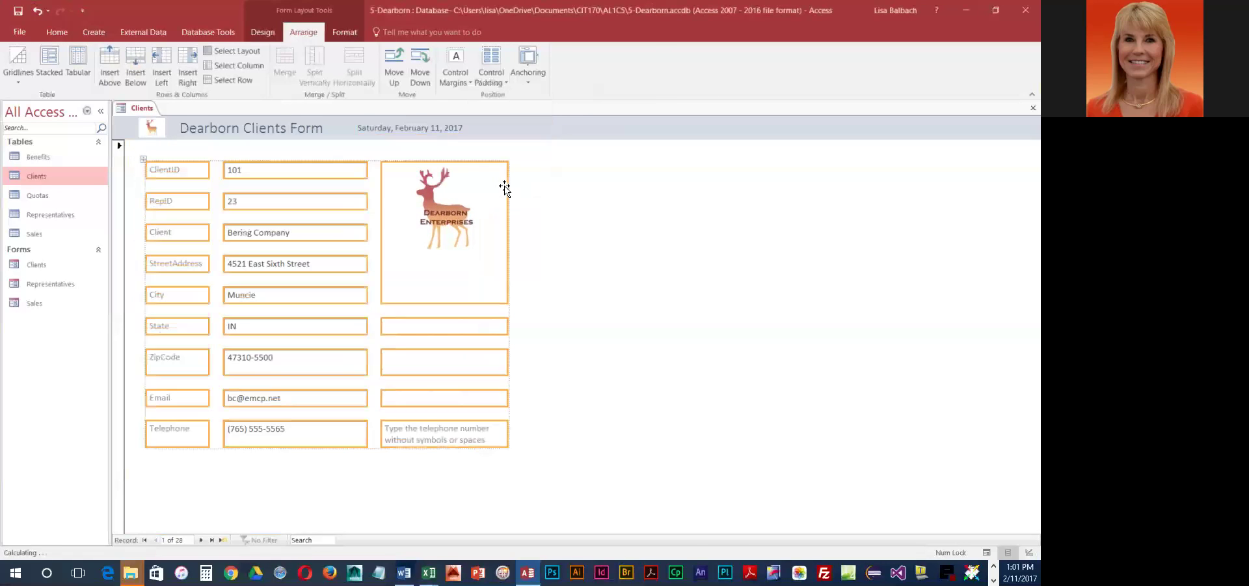
Step: Set the control padding of all selected layout controls in the client form to Medium
click(489, 82)
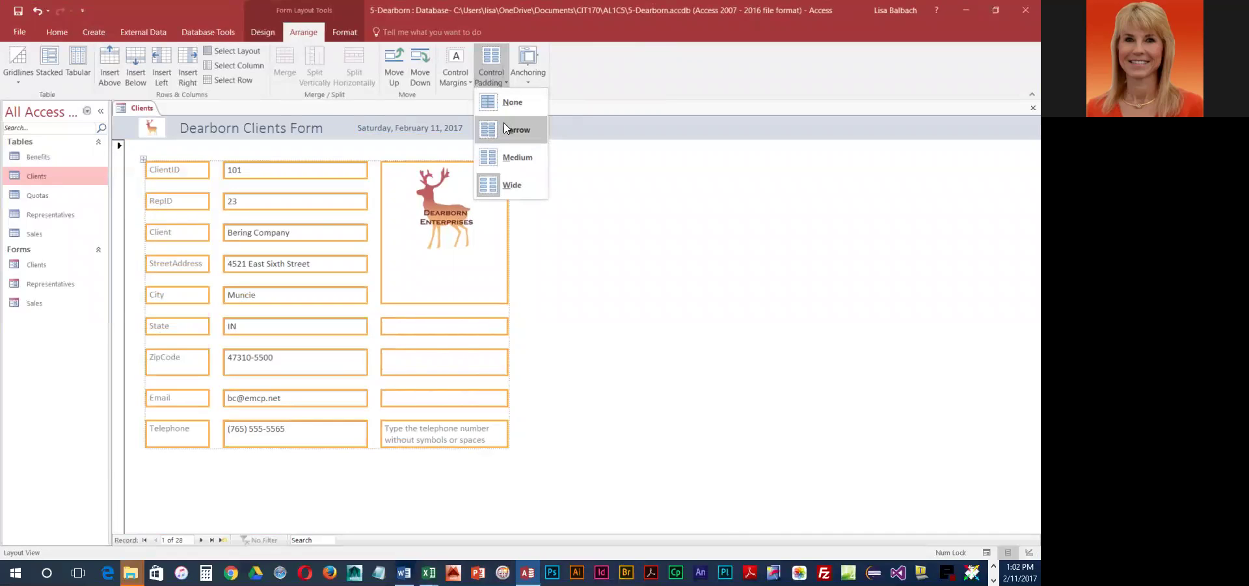
click(519, 159)
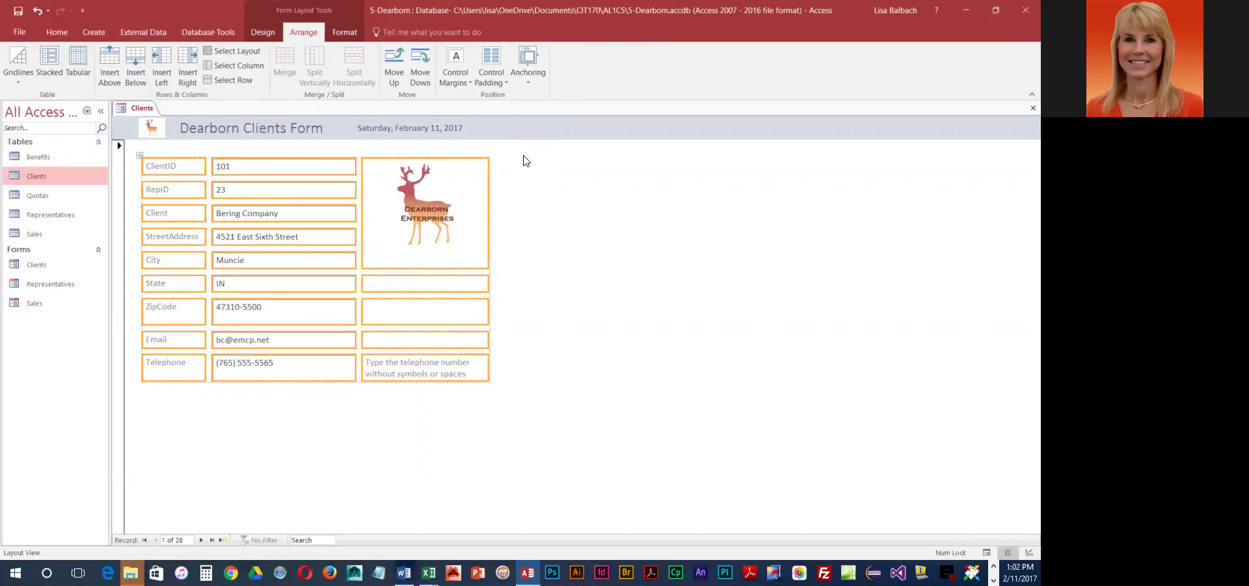
Step: Try the Both, Horizontal and Vertical gridline options in turn on the selected layout controls
click(24, 82)
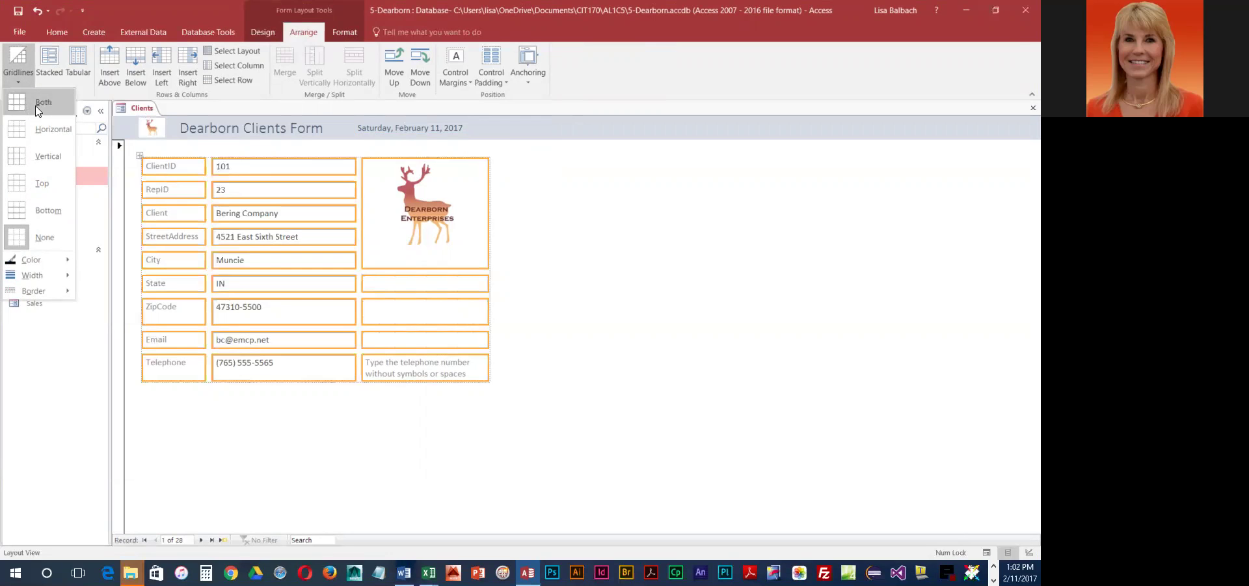
click(38, 108)
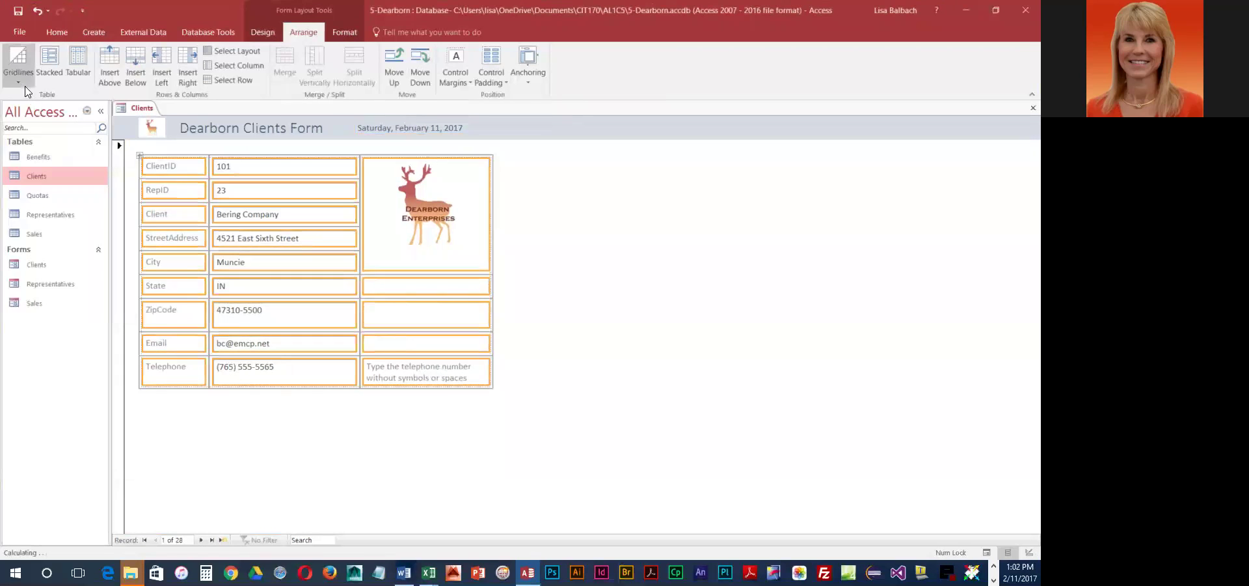
click(20, 86)
click(27, 129)
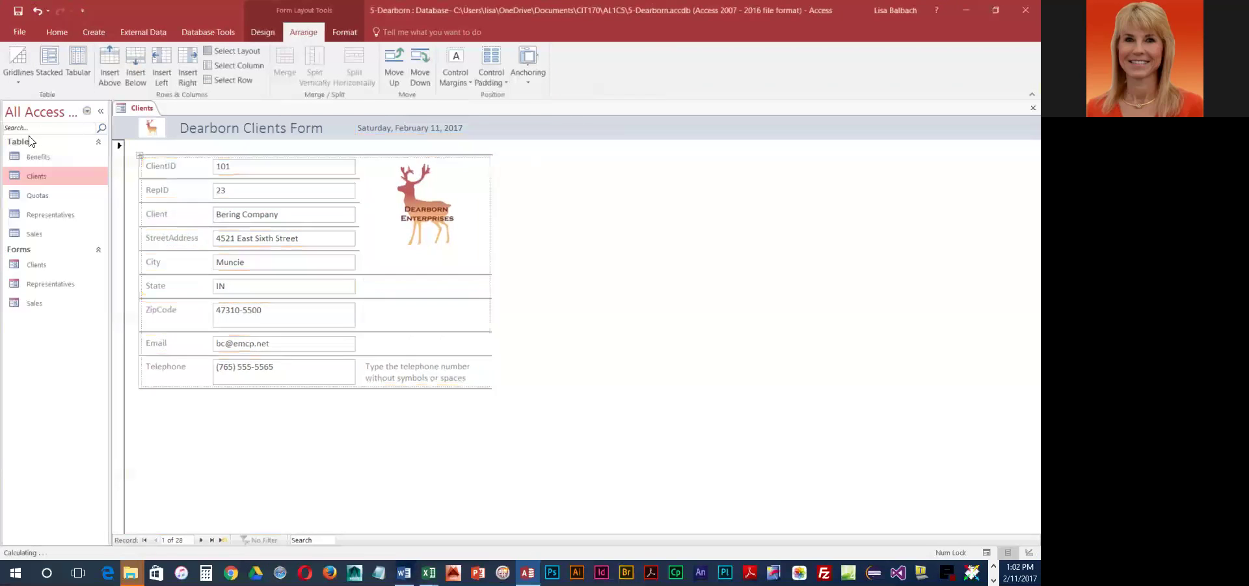
click(19, 86)
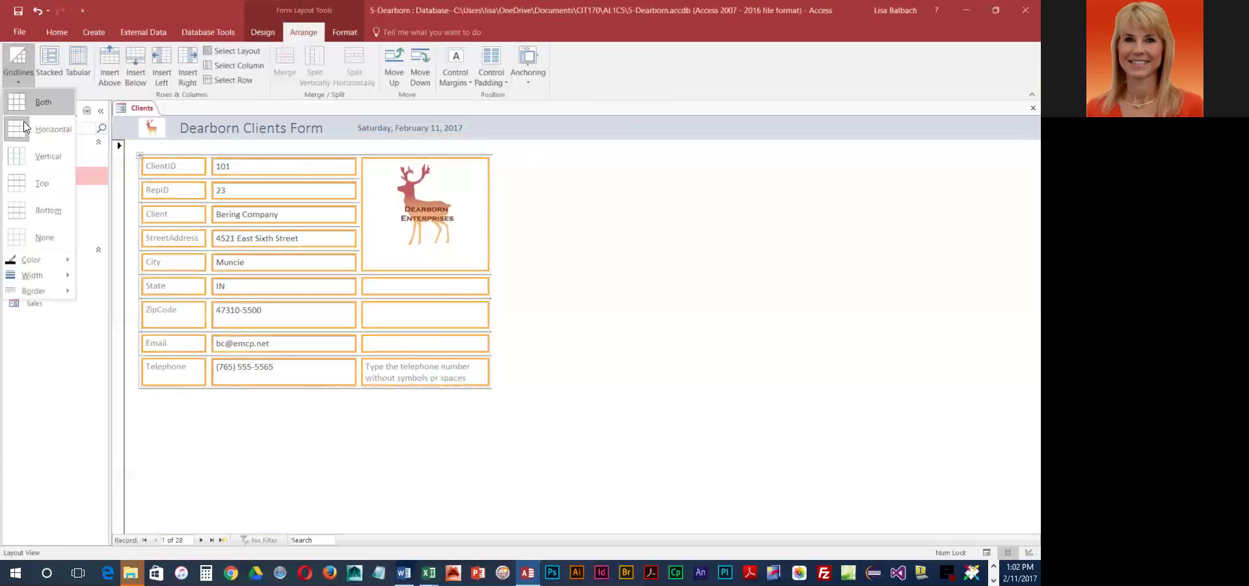
click(28, 163)
Step: Apply Top gridlines to the selected layout controls and color them with the darkest orange theme shade
click(18, 71)
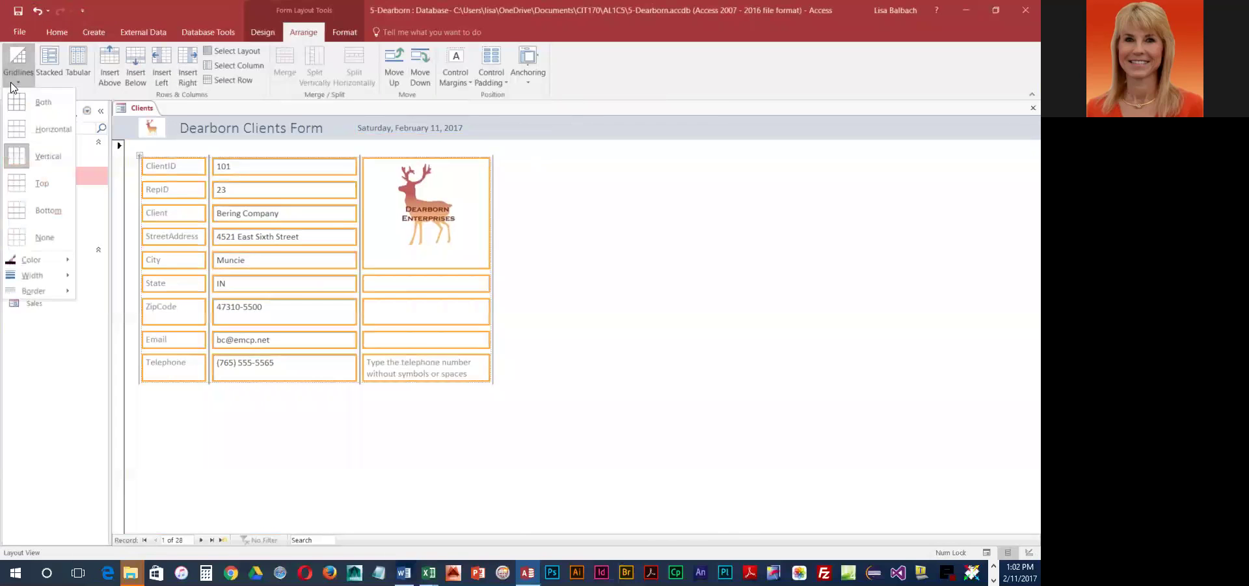
click(39, 184)
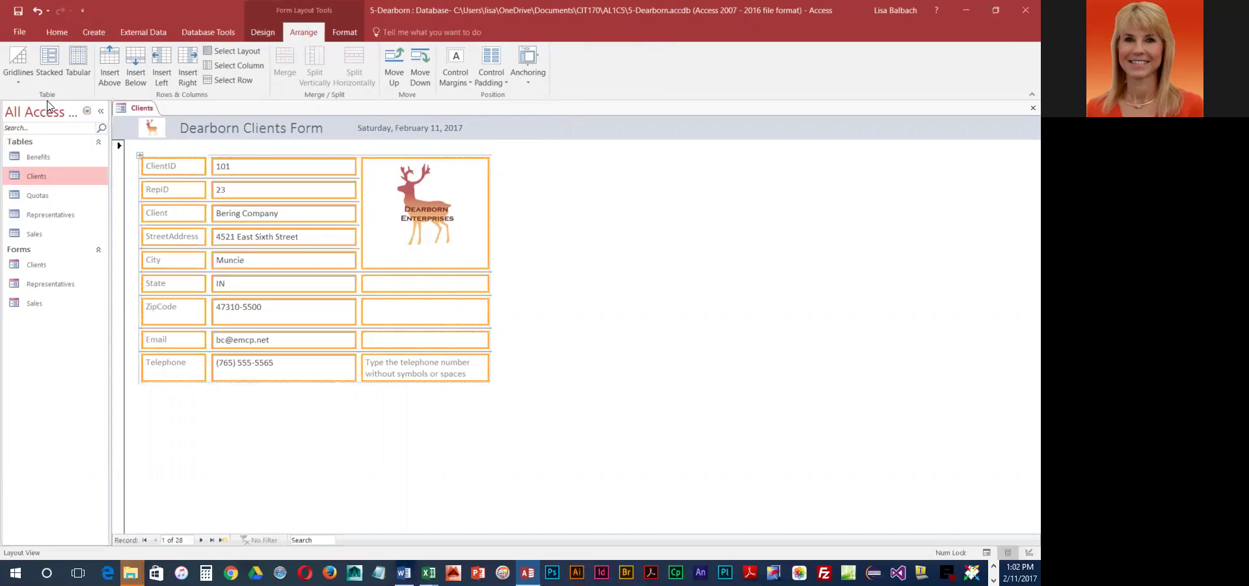
click(18, 85)
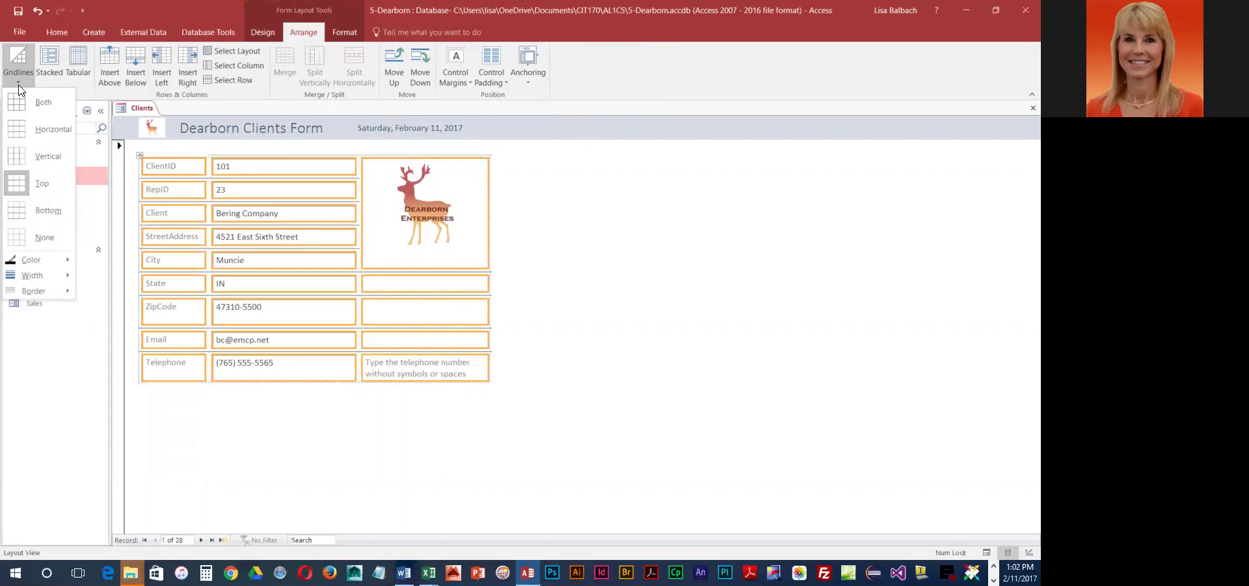
mouse_move(36, 262)
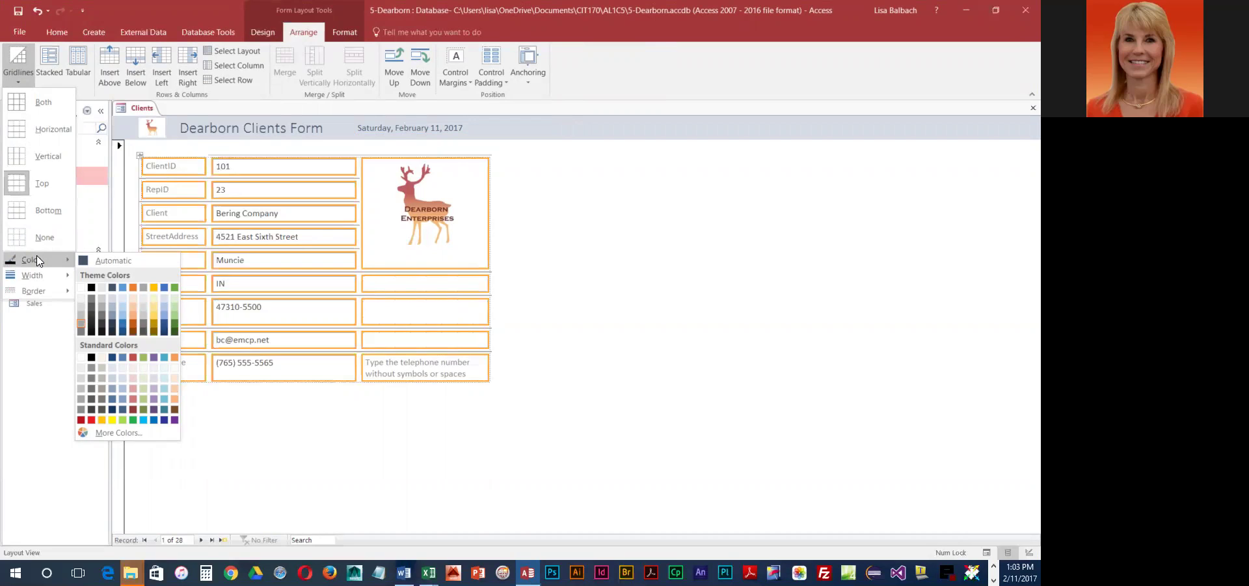
click(133, 332)
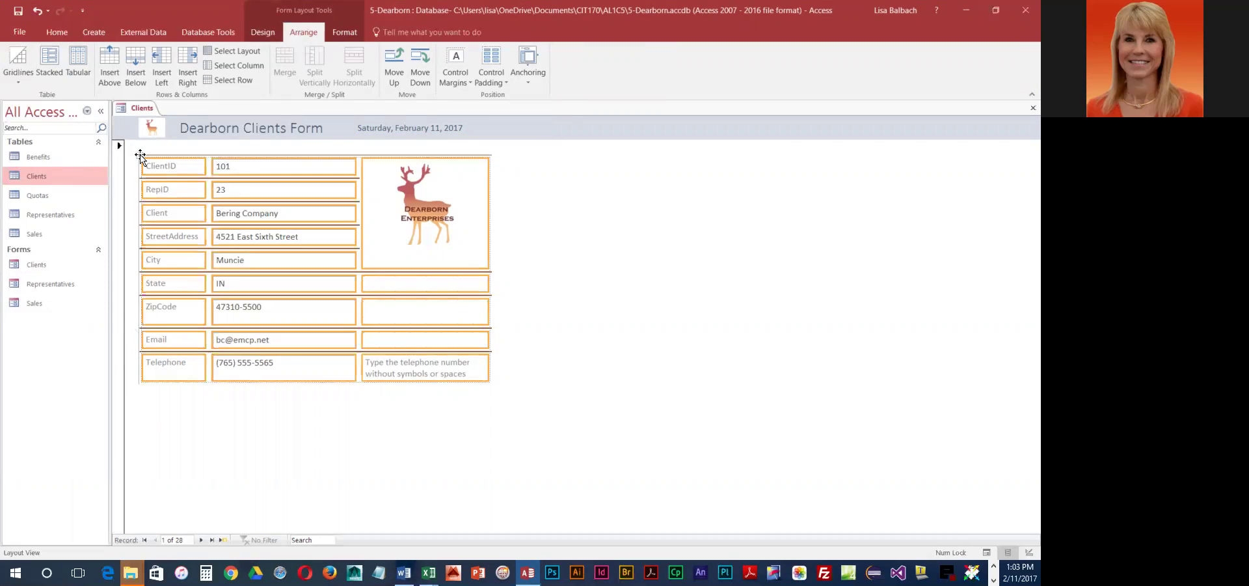
Step: Move the whole control layout to the upper-left corner of the form's detail section, directly beneath the header, and save the form
drag(140, 156, 122, 139)
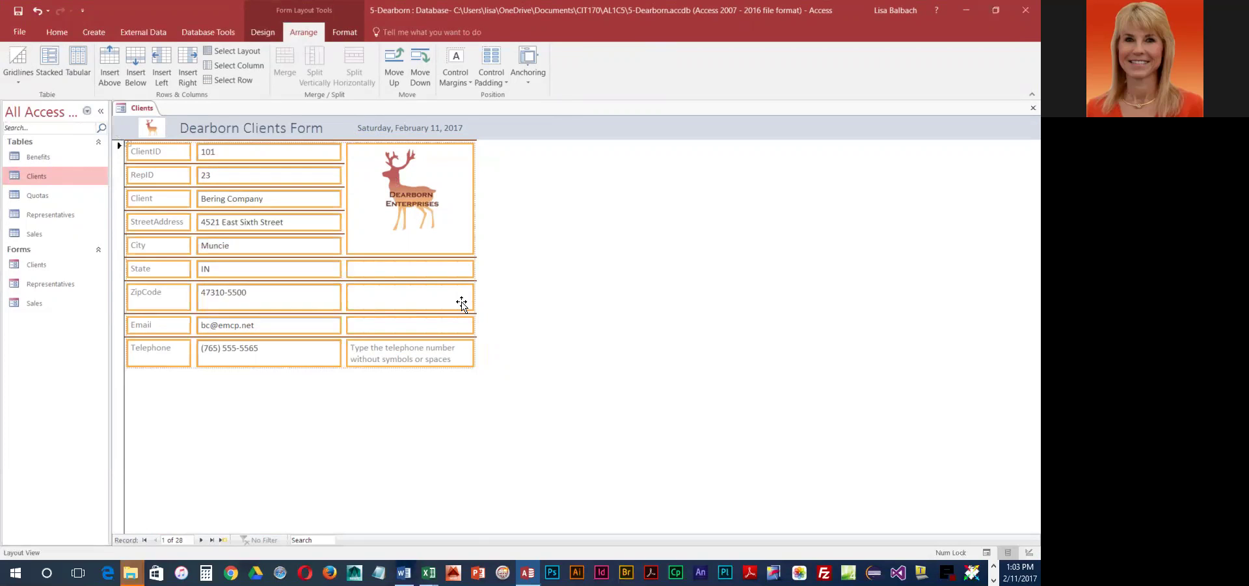
click(171, 153)
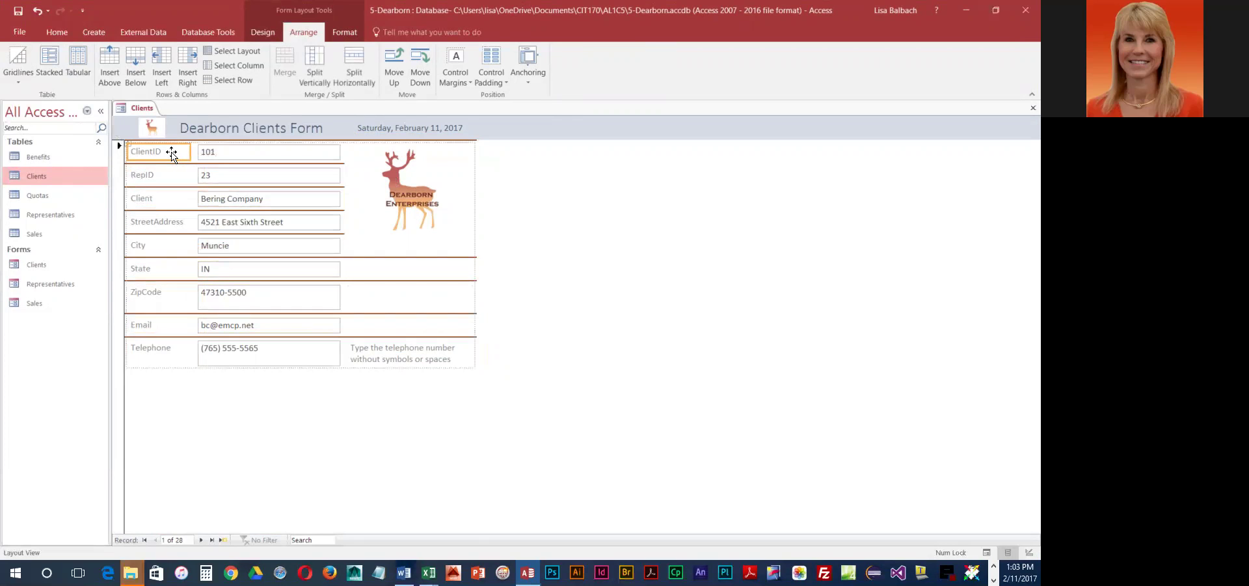
click(18, 11)
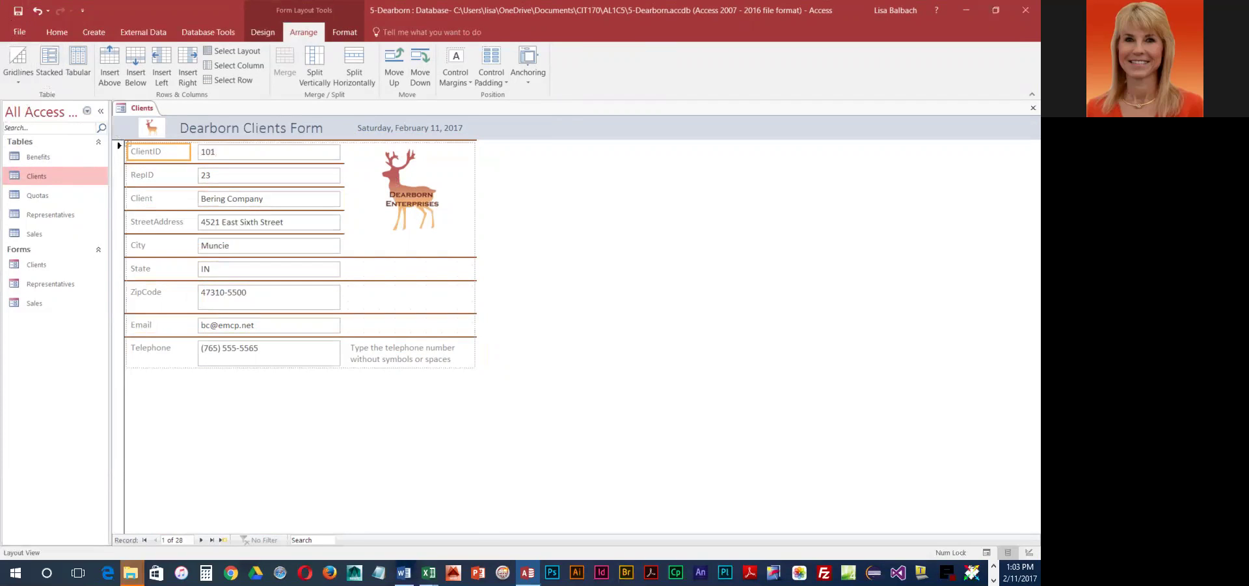